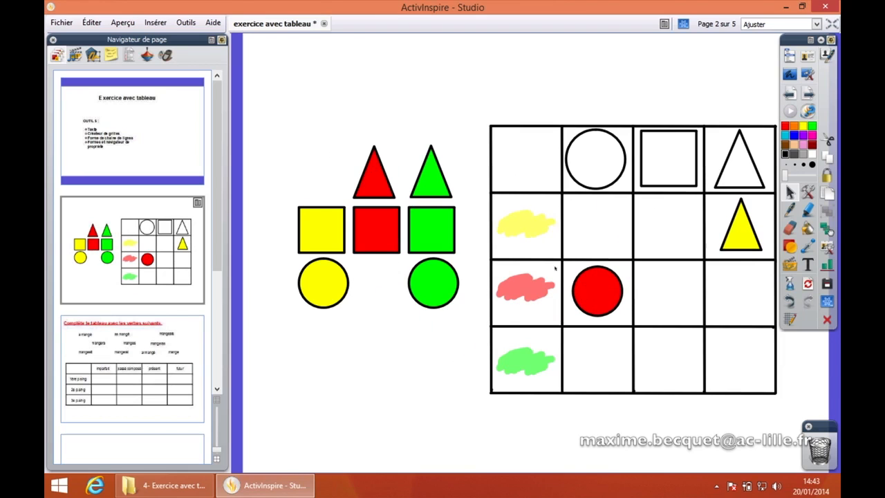
Open page 3 and place "a mangé" in the passé composé cell of the 3e p.sing row
left_click(190, 343)
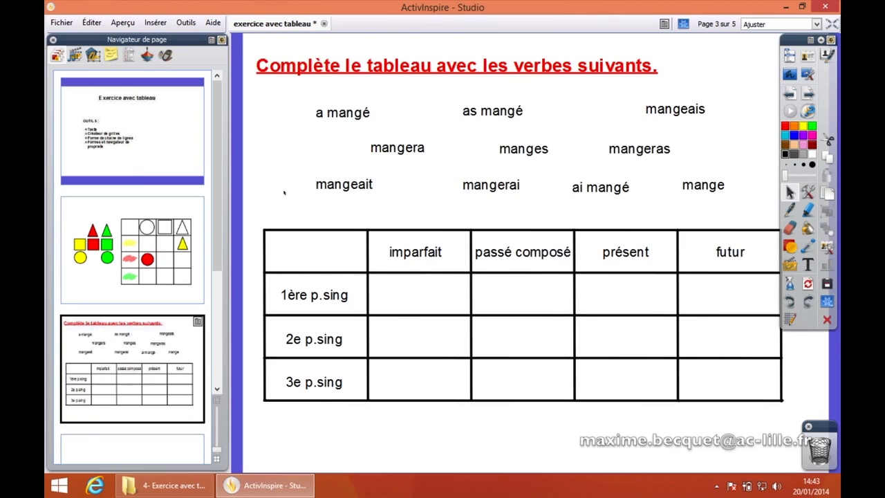
left_click_drag(333, 112, 516, 377)
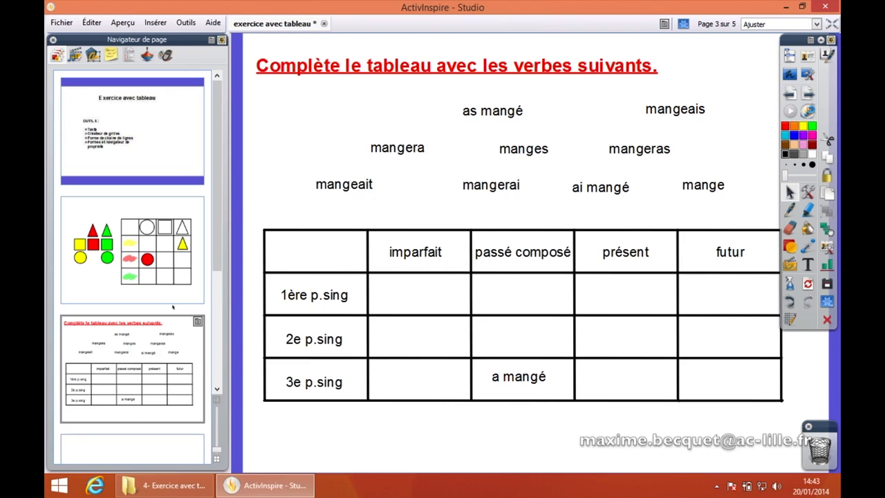
Look back at the shapes exercise on page 2 and open the blank page 4
left_click(163, 273)
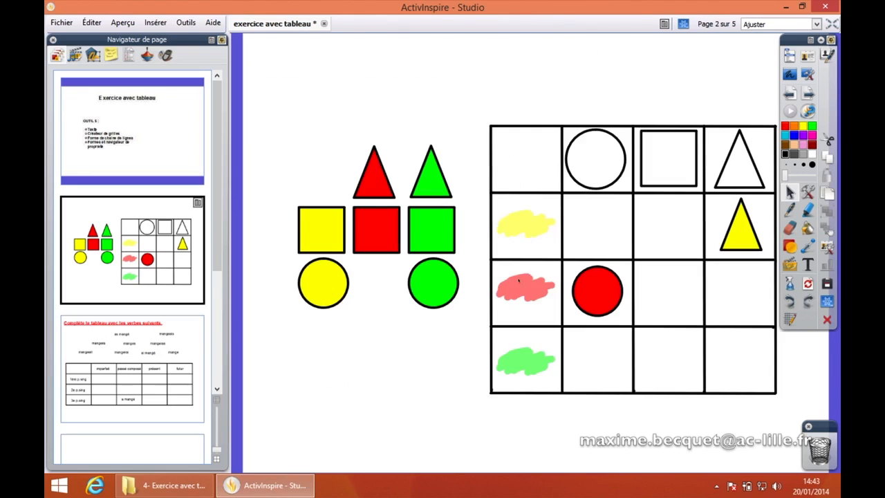
left_click_drag(213, 260, 217, 330)
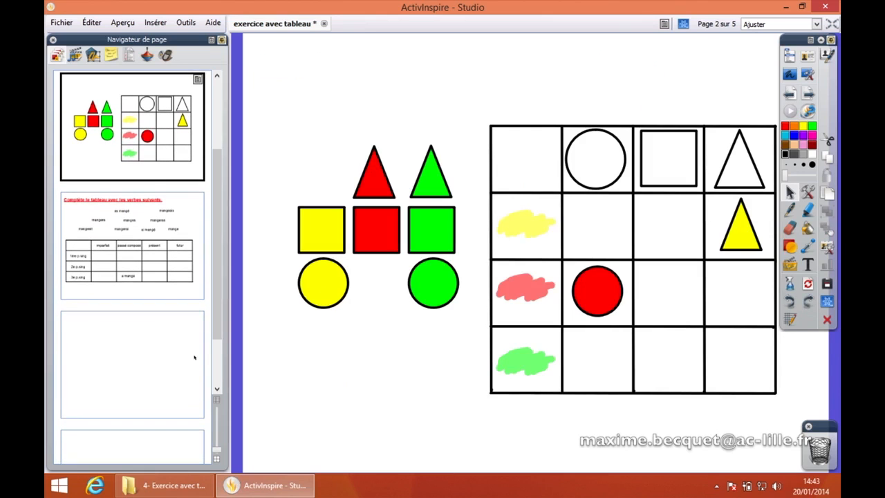
left_click(166, 351)
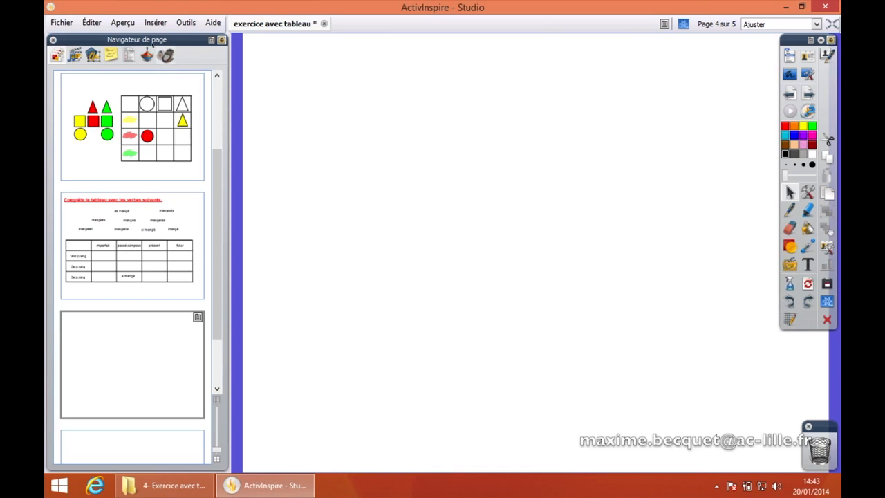
Try to add the Date et heure command to the main tool palette of the Création profile
left_click(129, 23)
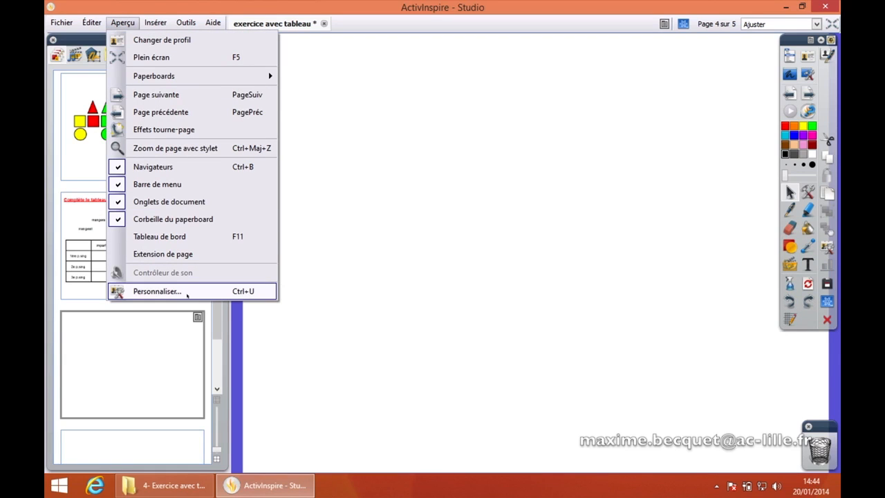
left_click(156, 291)
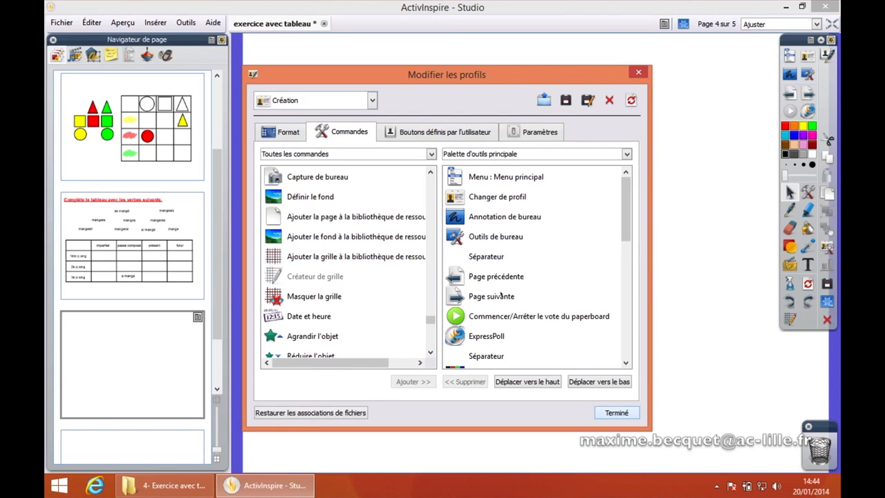
left_click_drag(432, 320, 432, 321)
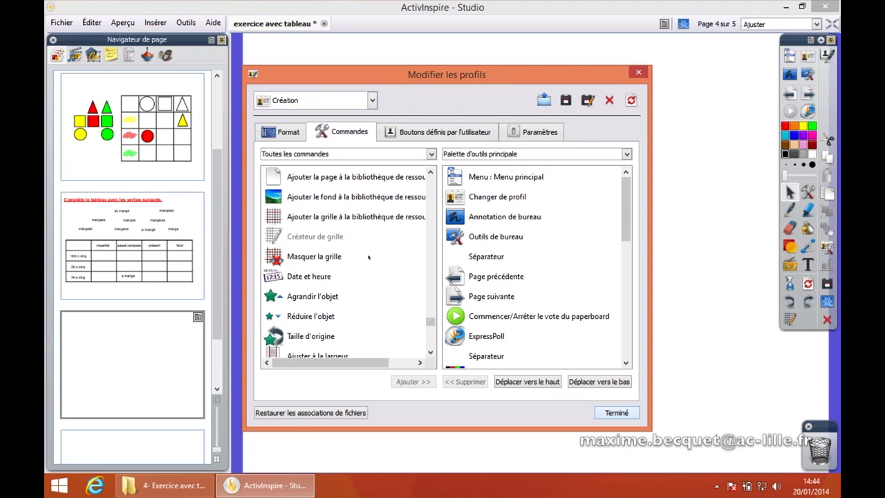
left_click(318, 278)
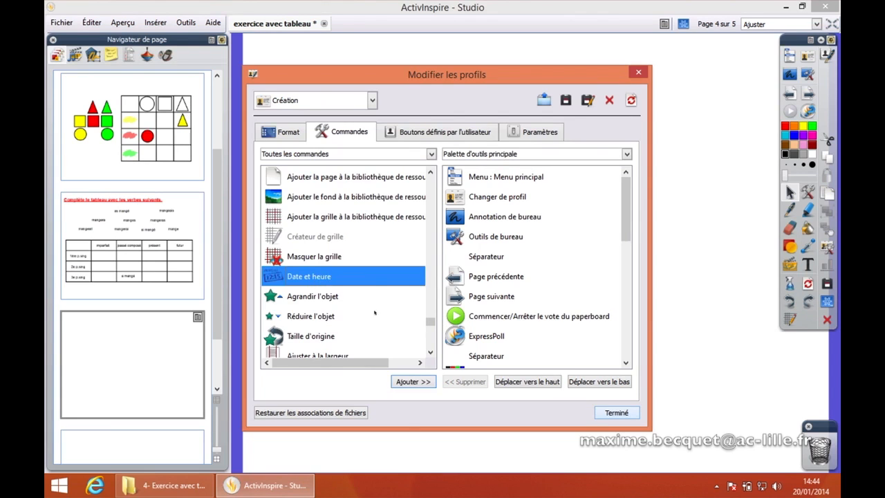
left_click(423, 382)
left_click(617, 413)
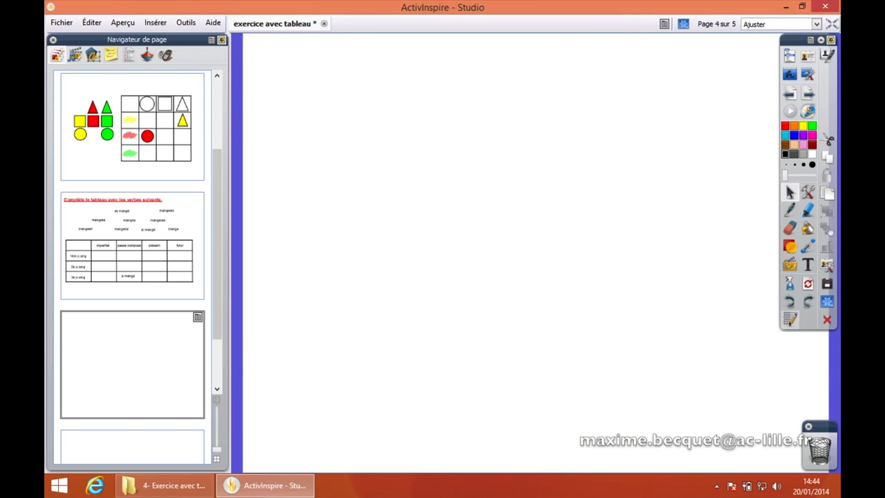
Make the page grid visible and allow snapping to it in the grid creator
left_click(793, 322)
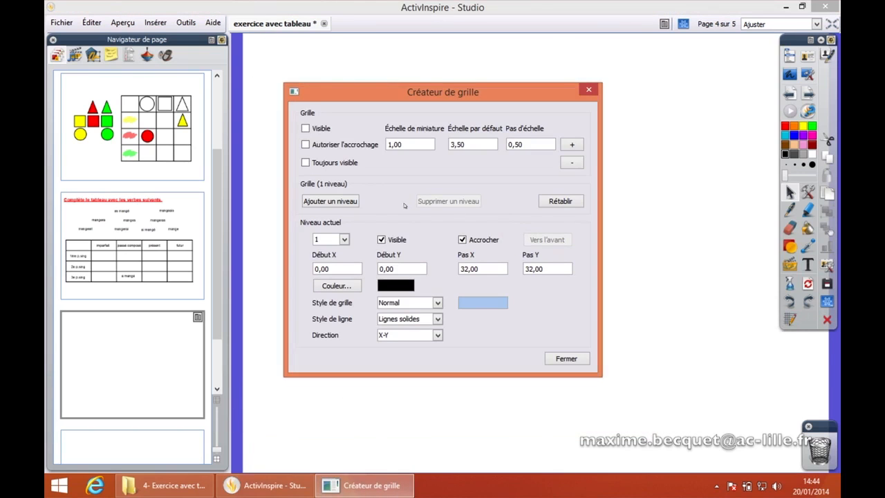
left_click(307, 129)
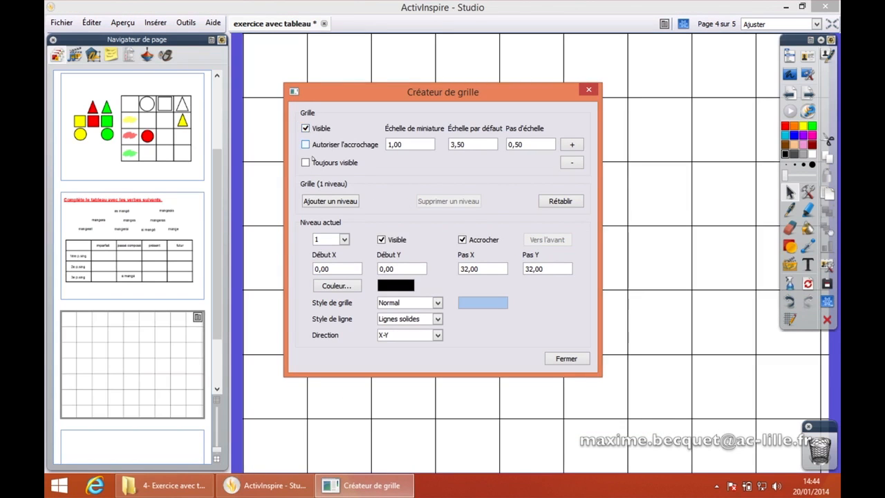
left_click(306, 145)
left_click(575, 359)
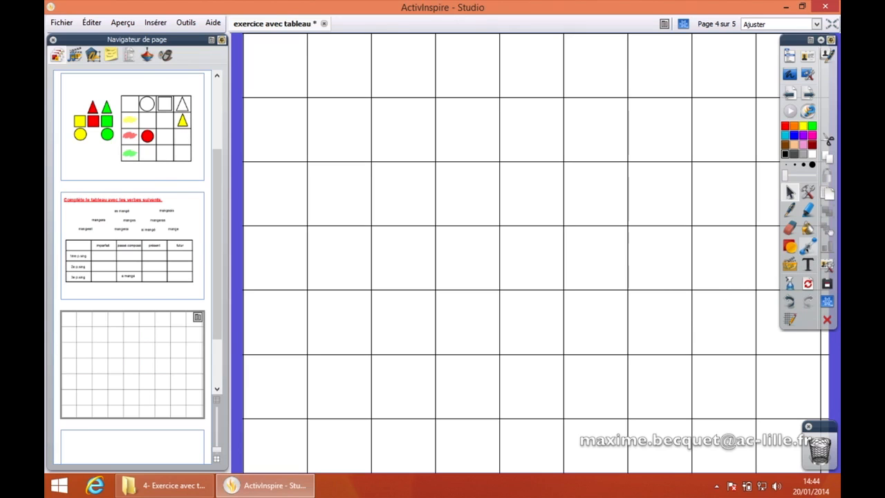
Draw a blue two-by-two table along the grid lines with straight connectors, using three horizontal and three vertical lines
left_click(808, 246)
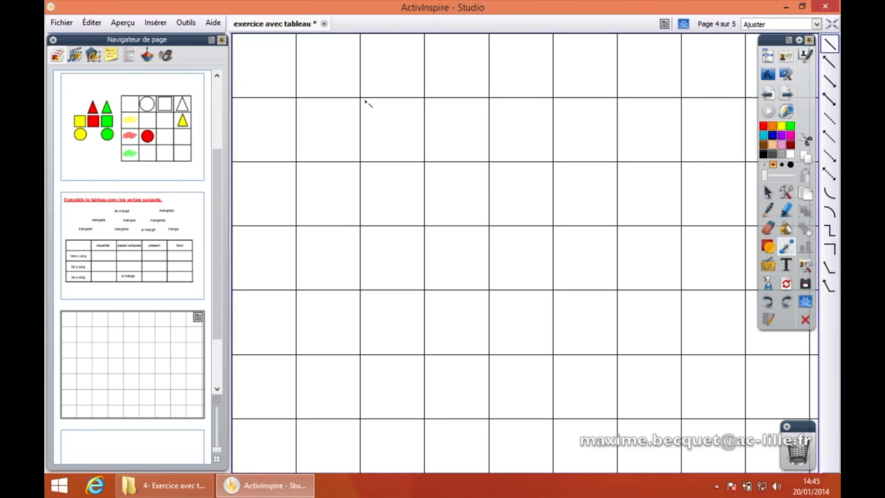
left_click_drag(360, 98, 488, 99)
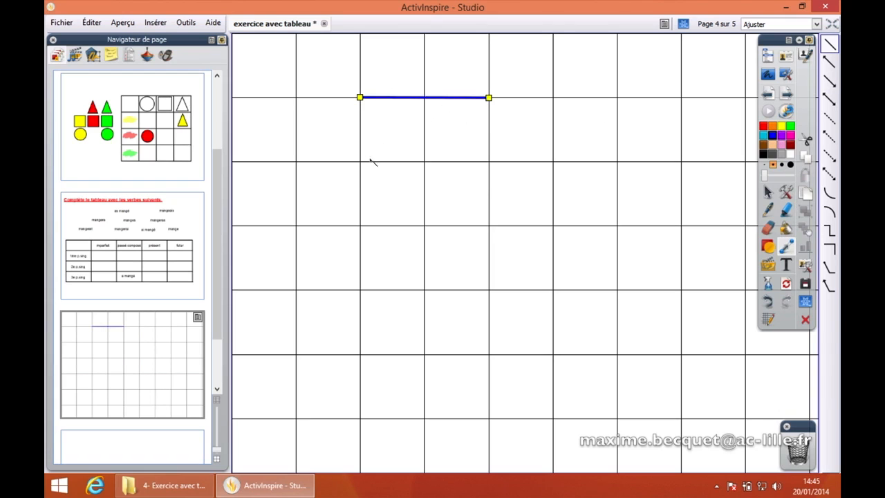
left_click_drag(360, 162, 488, 163)
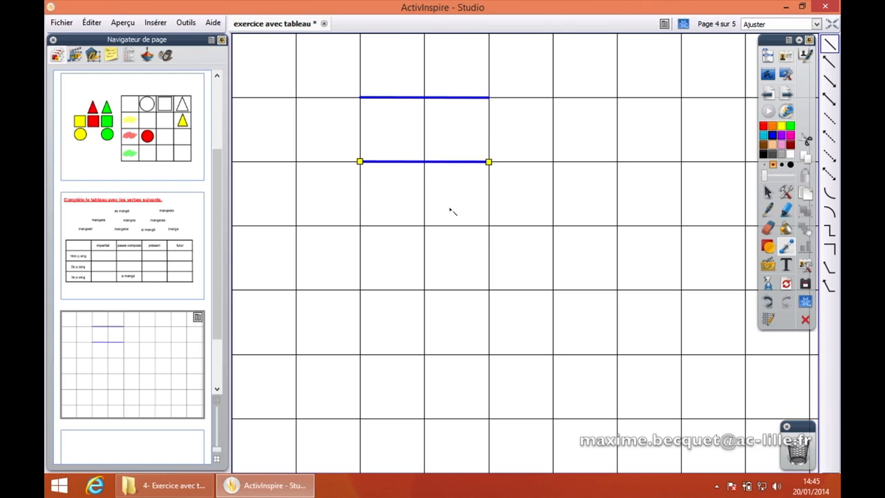
left_click_drag(361, 226, 488, 226)
left_click_drag(360, 100, 361, 226)
left_click_drag(424, 97, 424, 225)
left_click_drag(489, 98, 489, 225)
Select all lines of the blue table and examine the Organiser options available for them
left_click(768, 193)
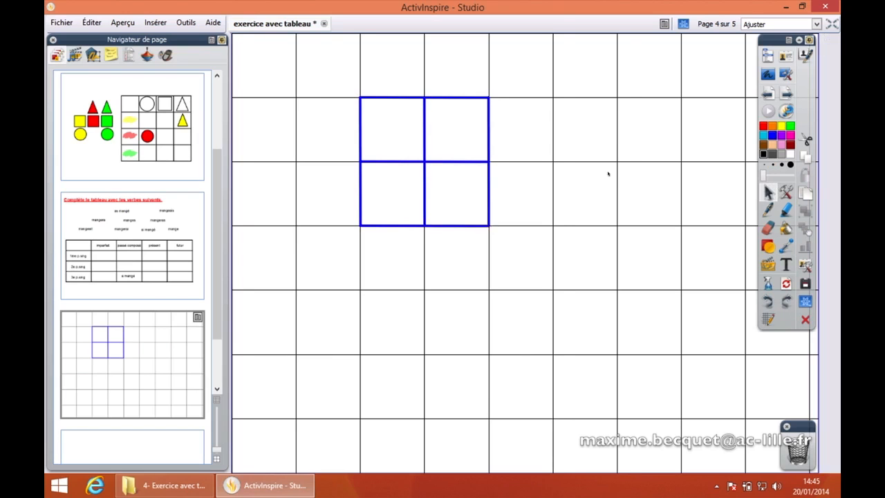
left_click_drag(351, 81, 514, 269)
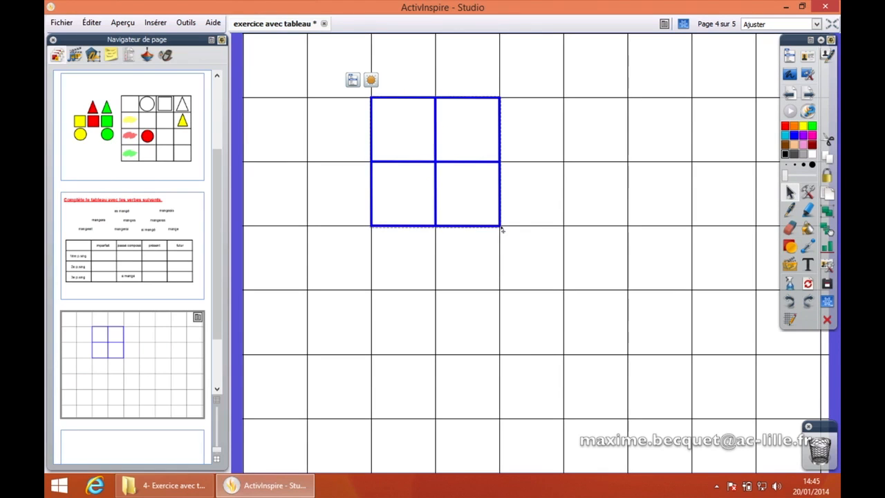
left_click(352, 81)
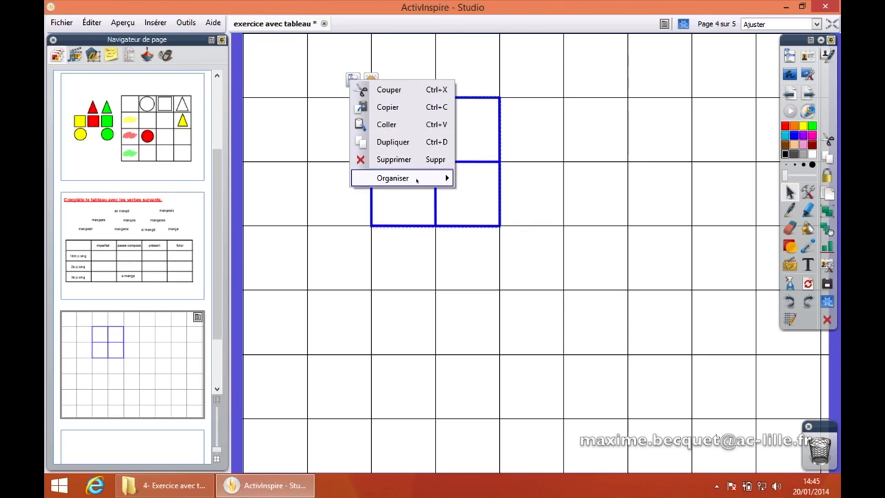
mouse_move(415, 179)
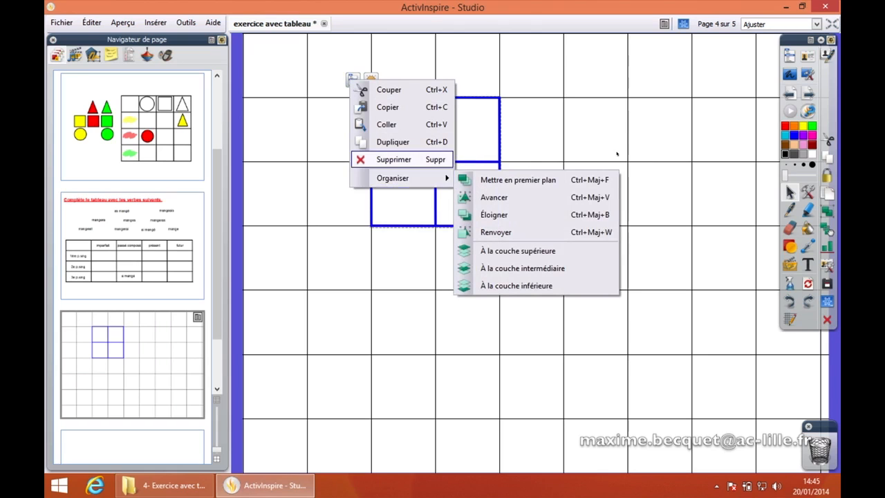
left_click(618, 154)
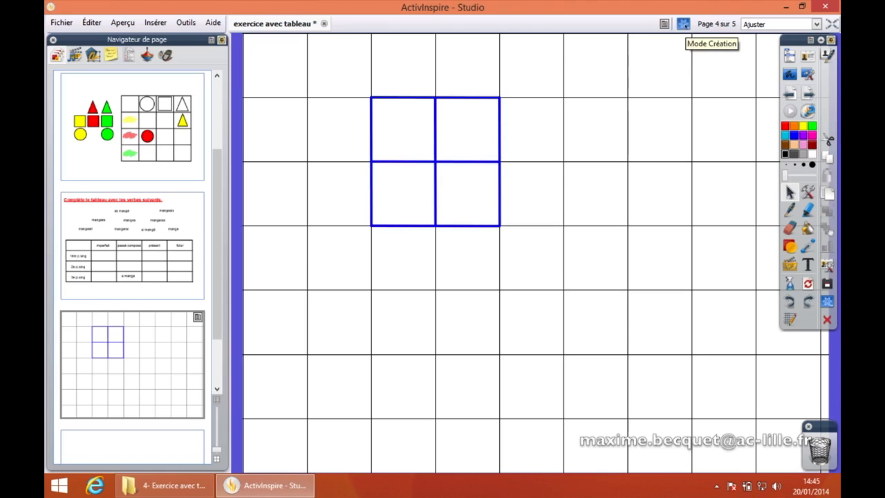
Turn on Mode Création and move the whole blue table into the paperboard bin
left_click(683, 23)
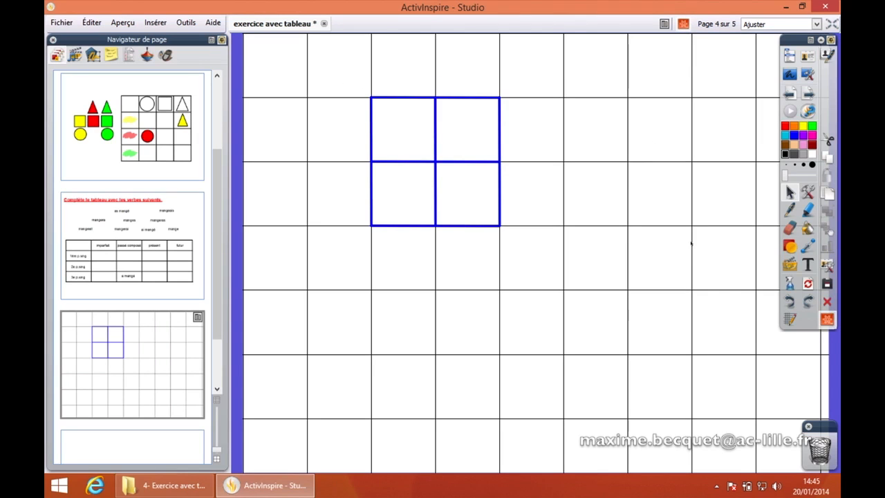
left_click_drag(349, 81, 532, 256)
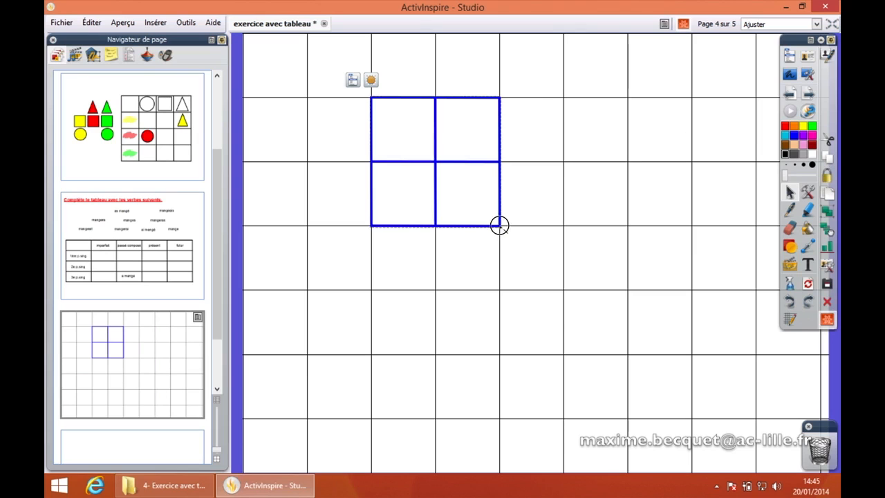
left_click_drag(501, 225, 559, 228)
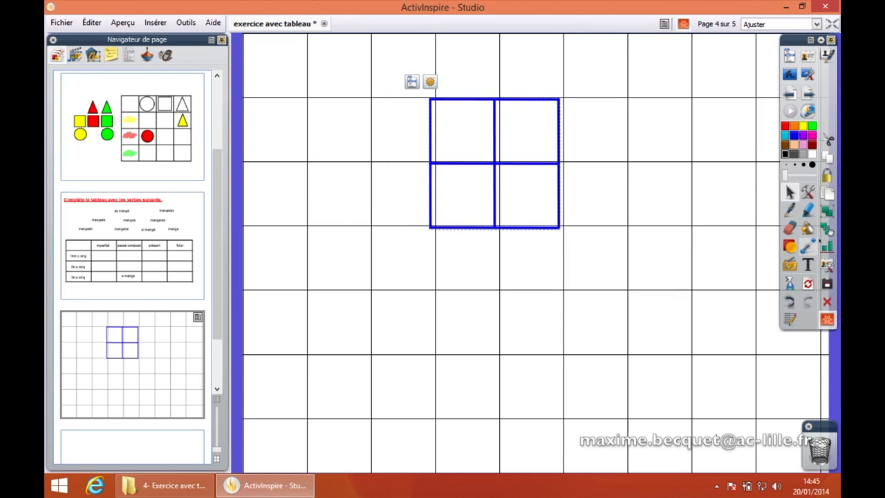
left_click_drag(559, 223, 819, 448)
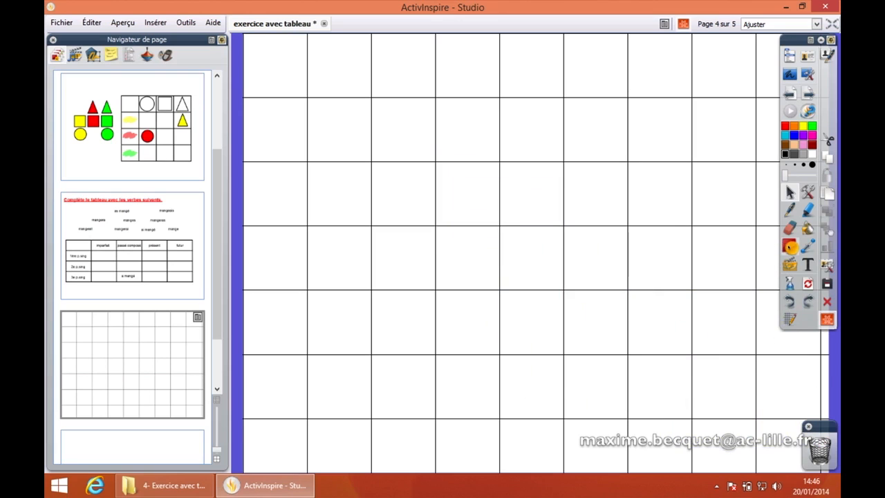
Draw a triangle three grid columns wide and two rows high as a line-chain shape with black outline and blue fill
left_click(791, 247)
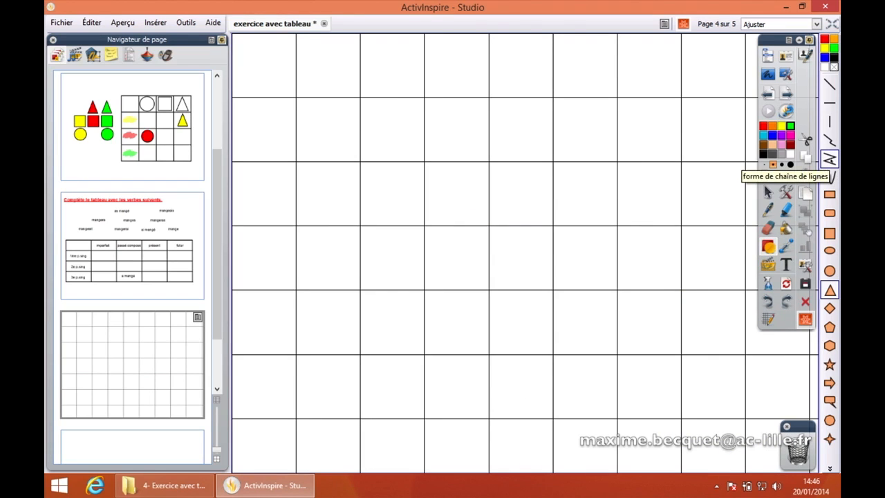
left_click(830, 159)
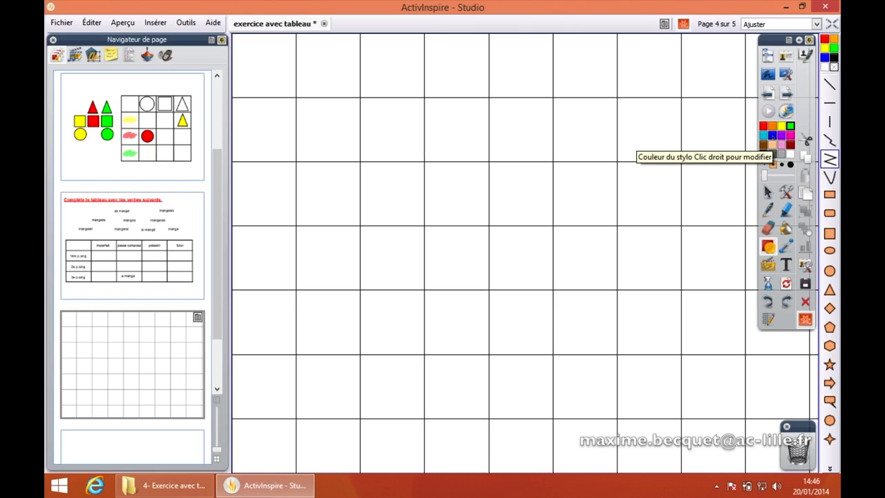
left_click(763, 154)
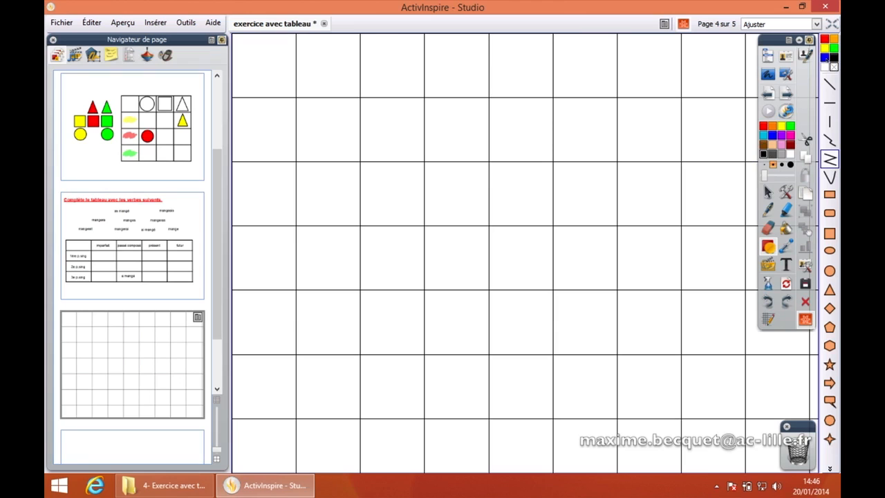
left_click(826, 59)
mouse_move(490, 100)
left_mouse_down()
mouse_move(450, 178)
mouse_move(408, 214)
mouse_move(385, 163)
mouse_move(415, 195)
mouse_move(361, 226)
mouse_move(553, 226)
mouse_move(492, 101)
left_mouse_up()
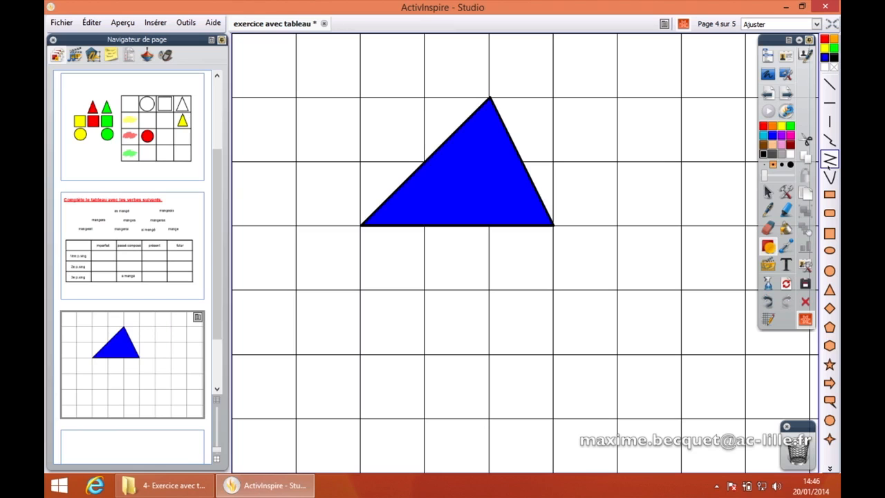
Discard the blue triangle in the paperboard bin
left_click(767, 191)
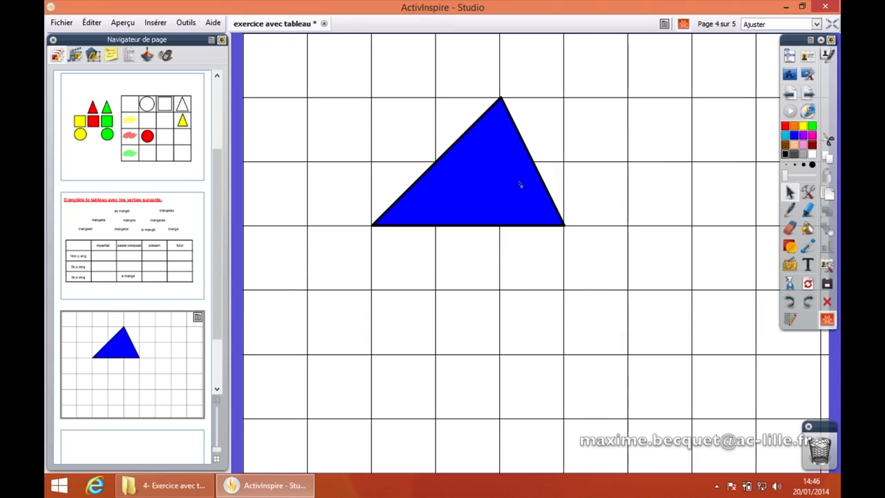
left_click(452, 184)
left_click_drag(432, 176, 809, 446)
Try to draw a black line-chain segment about four columns long from the grid intersection near the page's upper edge
left_click(790, 246)
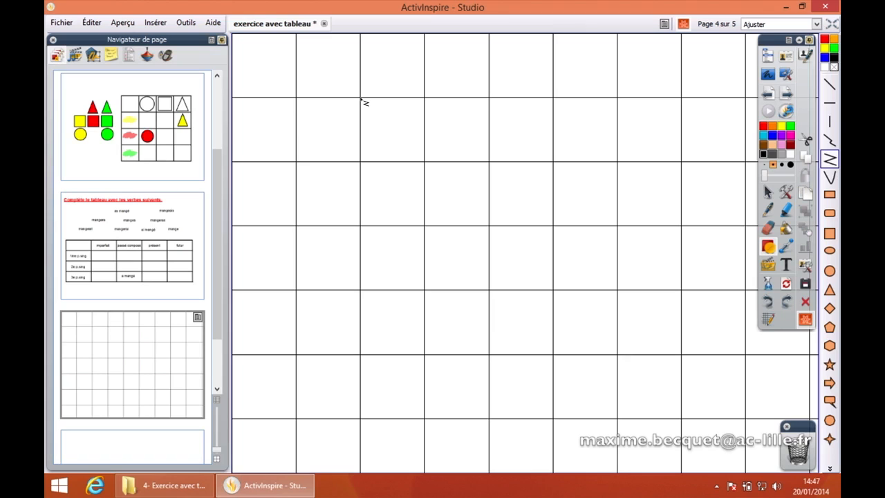
mouse_move(360, 98)
left_mouse_down()
mouse_move(628, 103)
mouse_move(617, 100)
mouse_move(647, 85)
mouse_move(636, 96)
mouse_move(609, 96)
mouse_move(607, 85)
left_mouse_up()
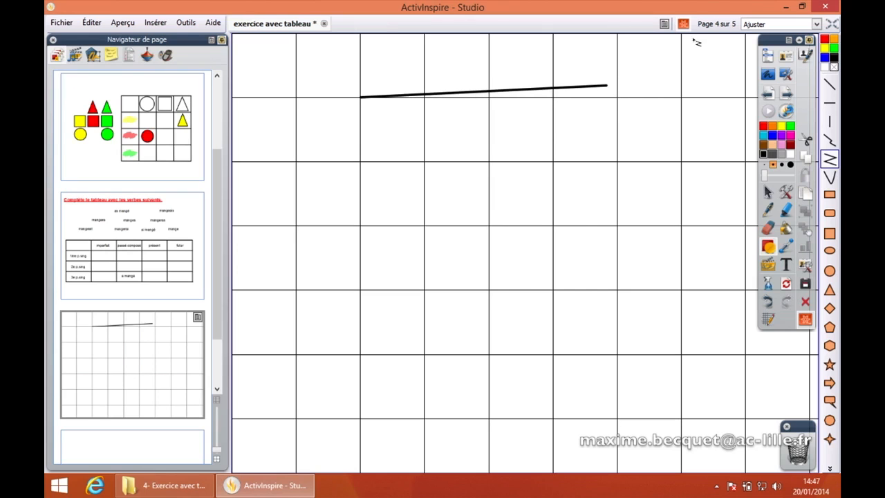
Turn off Mode Création and discard the slanted black line in the paperboard bin
left_click(683, 25)
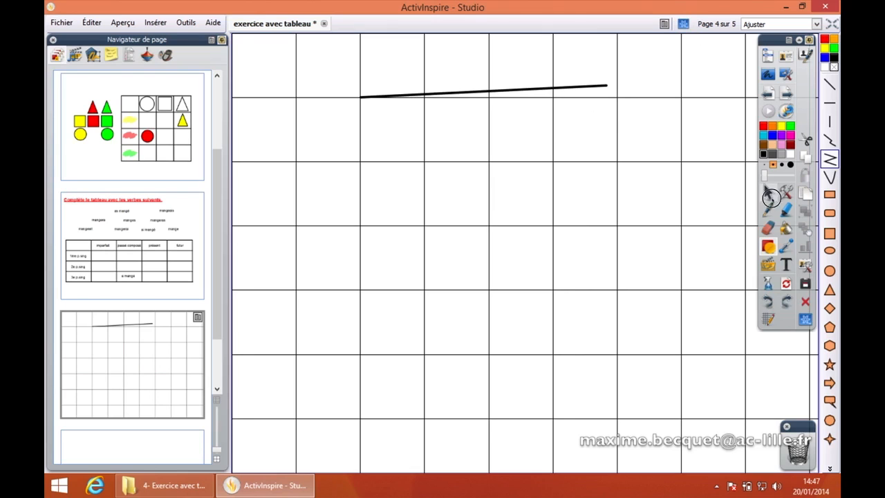
left_click(768, 193)
left_click_drag(605, 90, 823, 446)
Draw a black square outline four grid columns wide and four rows high as a line chain snapped to the grid
left_click(789, 246)
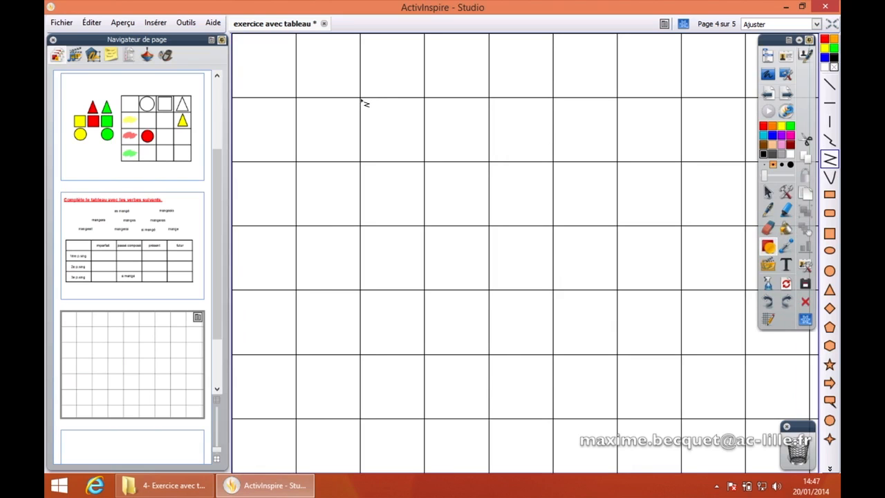
left_click_drag(362, 100, 603, 102)
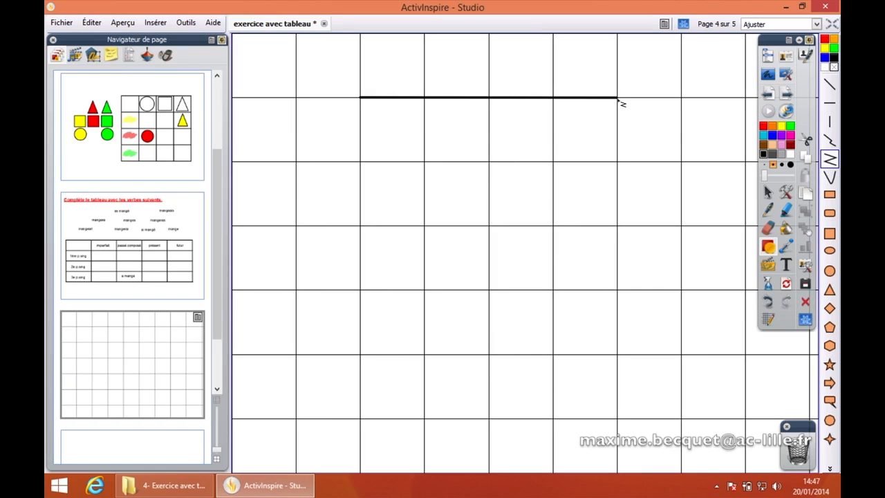
mouse_move(618, 100)
left_mouse_down()
mouse_move(642, 210)
mouse_move(625, 229)
mouse_move(620, 357)
left_mouse_up()
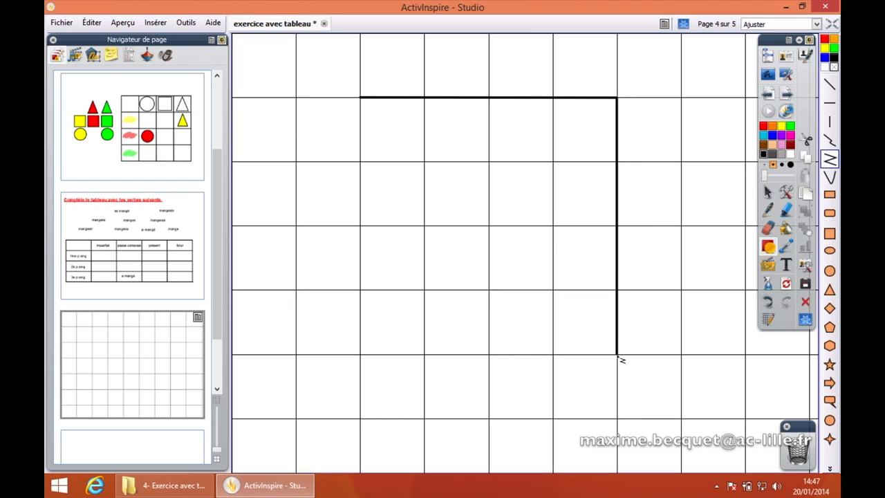
mouse_move(620, 358)
left_mouse_down()
mouse_move(361, 356)
mouse_move(360, 99)
left_mouse_up()
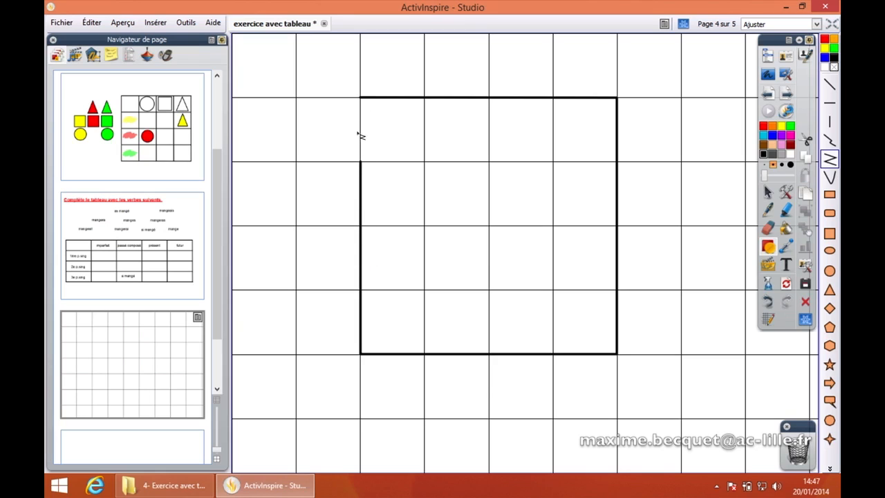
left_click_drag(365, 102, 364, 103)
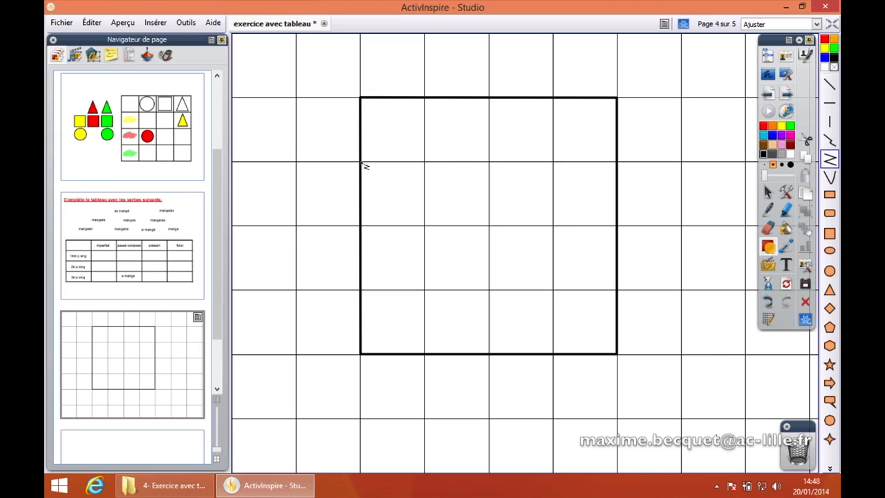
Draw three horizontal black lines across the square, one on each inner grid line, to divide it into four rows
left_click_drag(362, 163, 619, 166)
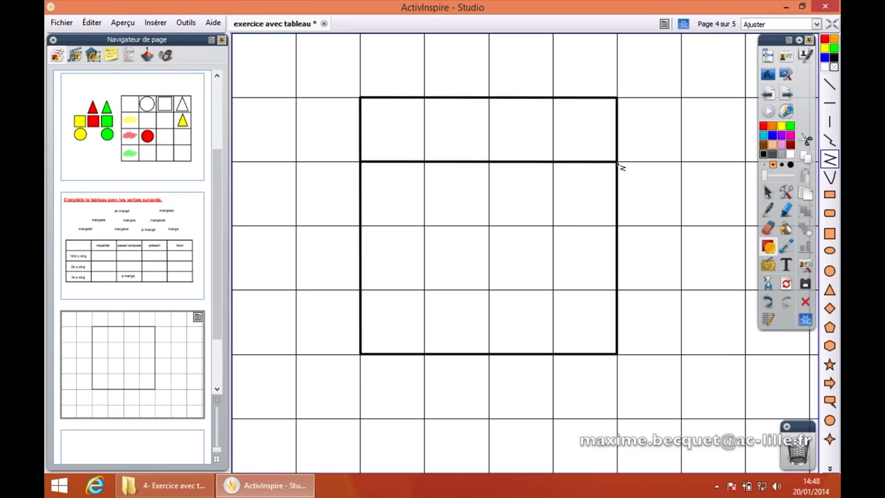
double_click(617, 163)
left_click_drag(361, 226, 617, 227)
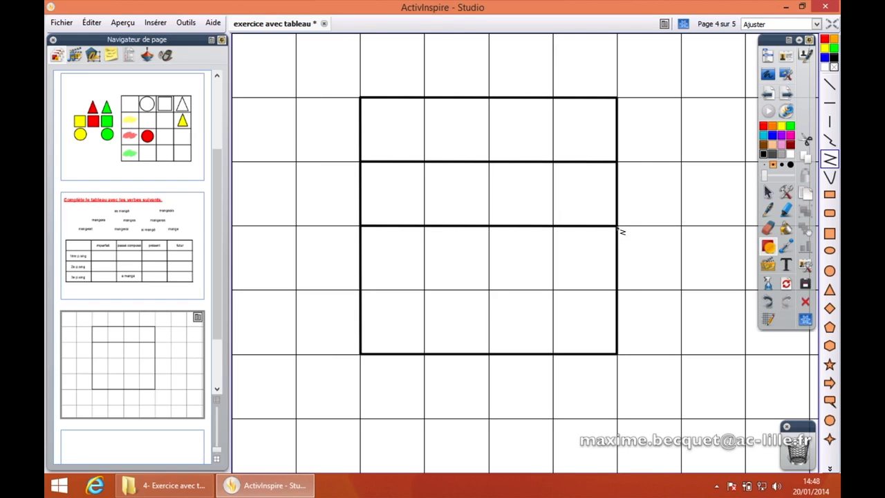
left_click_drag(360, 291, 617, 291)
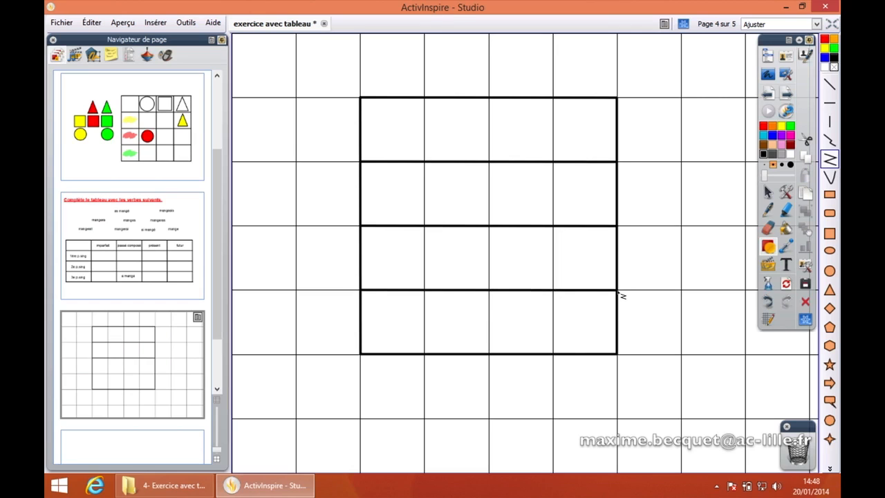
Draw three vertical black lines through the square on the inner grid lines to divide it into four columns
left_click_drag(425, 98, 426, 354)
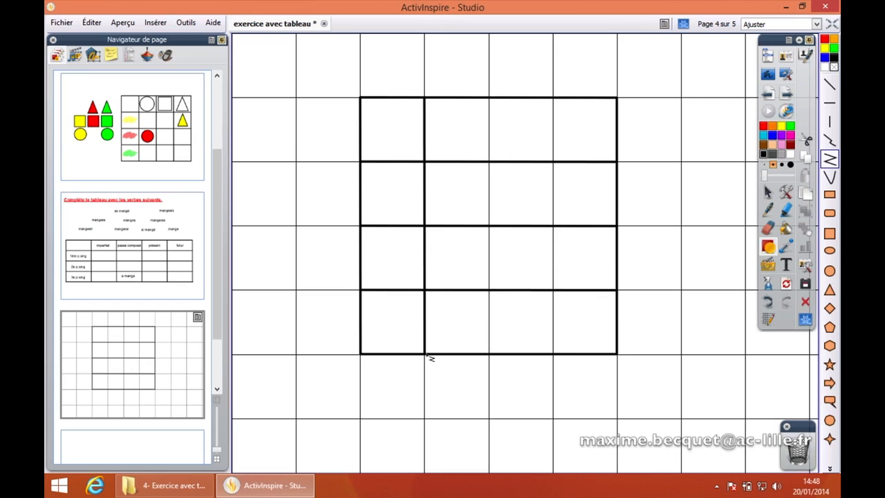
left_click_drag(489, 99, 493, 356)
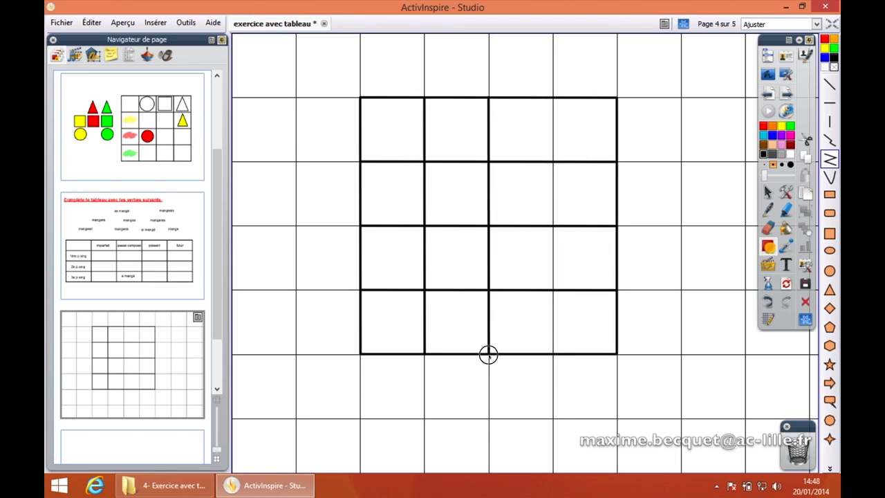
left_click_drag(559, 101, 557, 361)
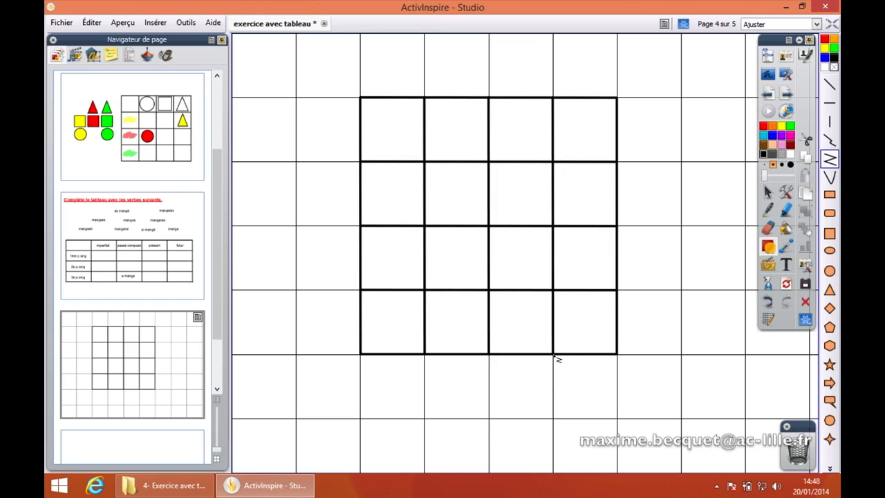
left_click(767, 193)
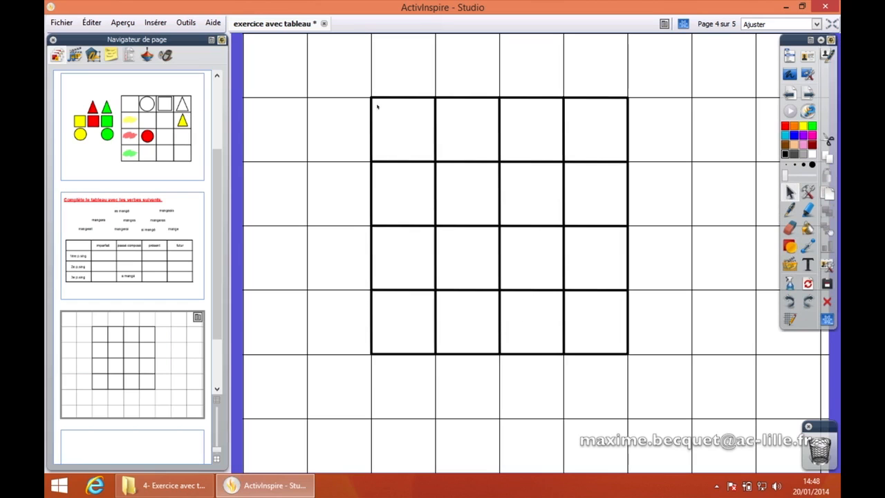
Try to enlarge the whole selected table by one grid cell in width and height, then undo the resize
left_click_drag(338, 83, 653, 351)
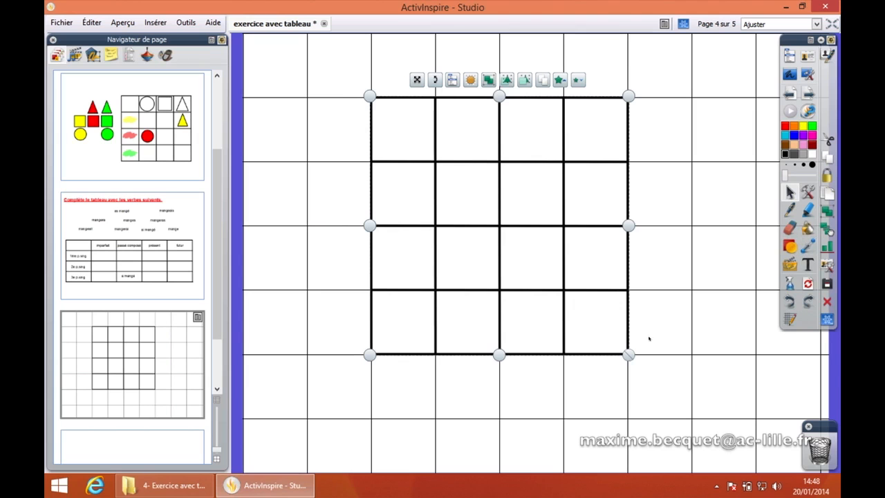
left_click_drag(629, 354, 694, 415)
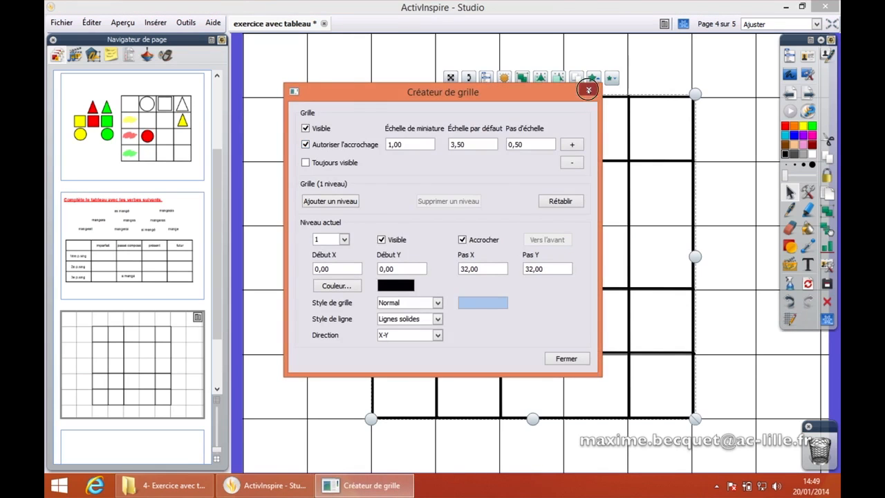
left_click(589, 90)
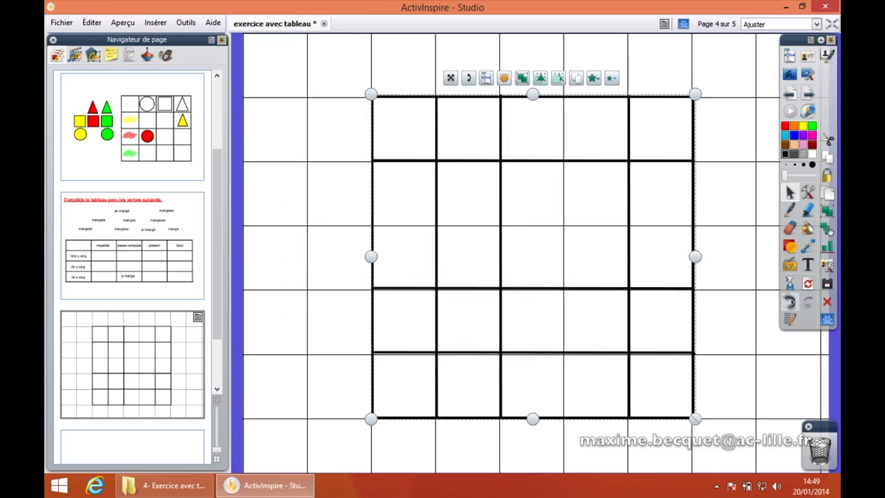
left_click(789, 302)
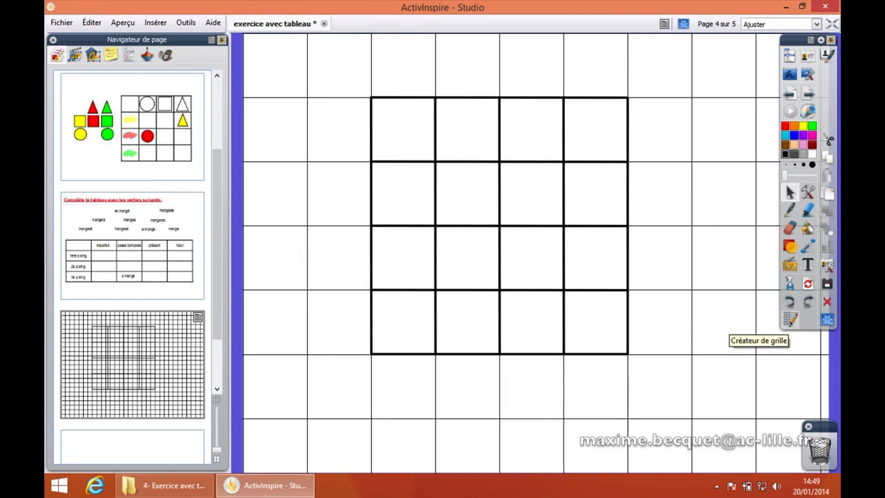
Turn off the page grid's Visible and Autoriser l'accrochage options in the Créateur de grille
left_click(790, 319)
left_click(305, 145)
left_click(305, 128)
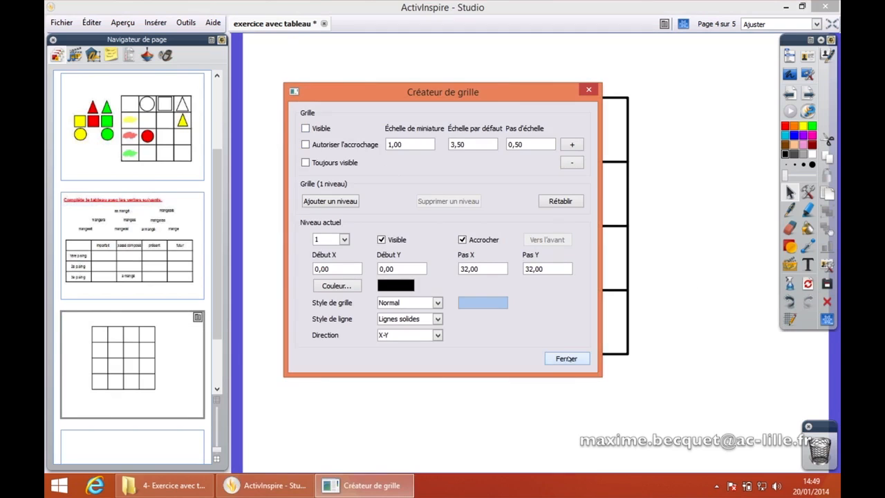
left_click(566, 358)
Move the complete table to the right side of the page, close to its upper edge
left_click_drag(330, 79, 694, 365)
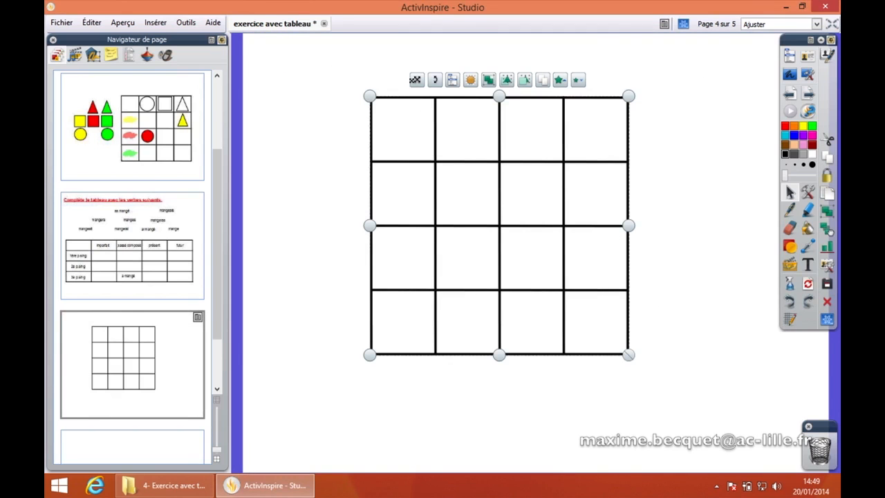
left_click_drag(416, 80, 555, 70)
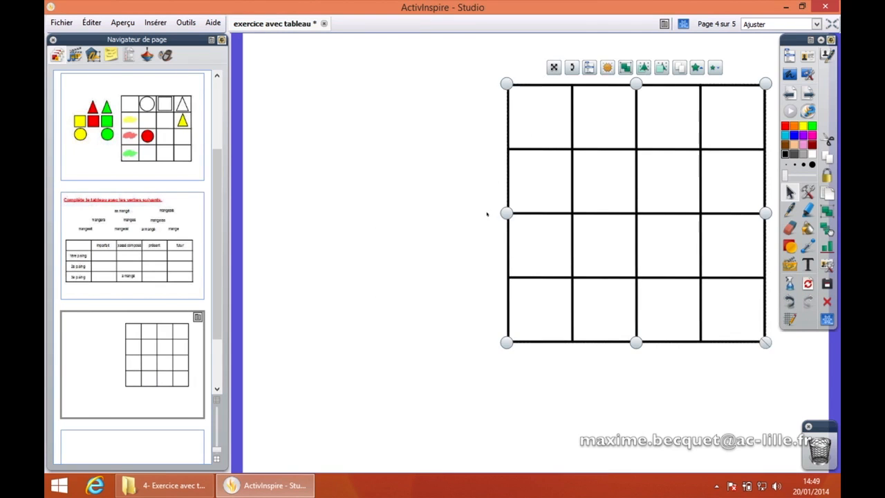
left_click(457, 179)
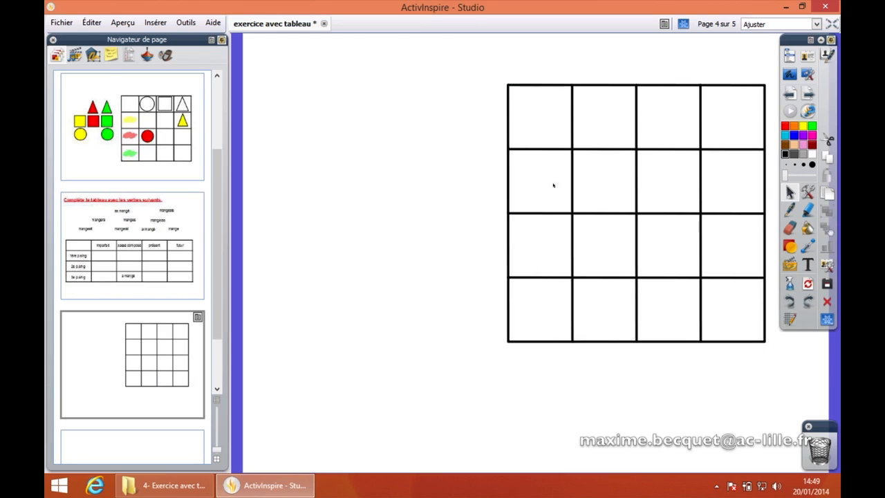
Draw a black-outlined triangle in the second cell of the table's first row and center it in the cell
left_click(790, 247)
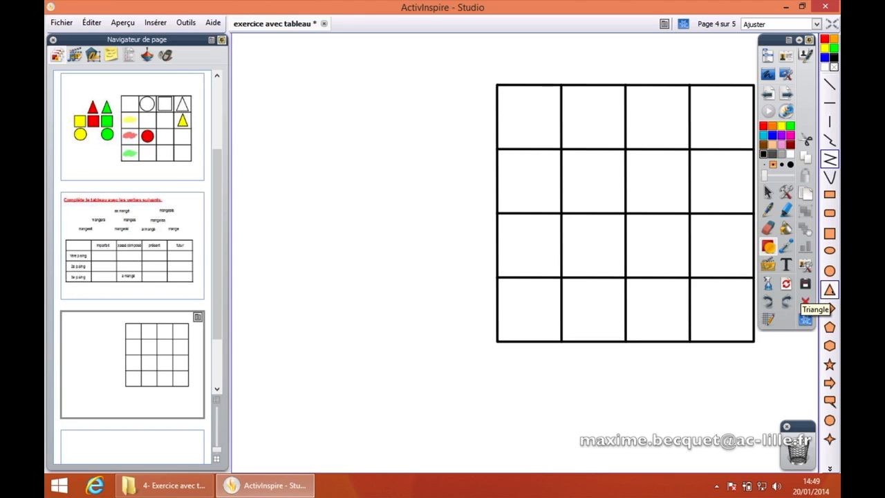
left_click(830, 290)
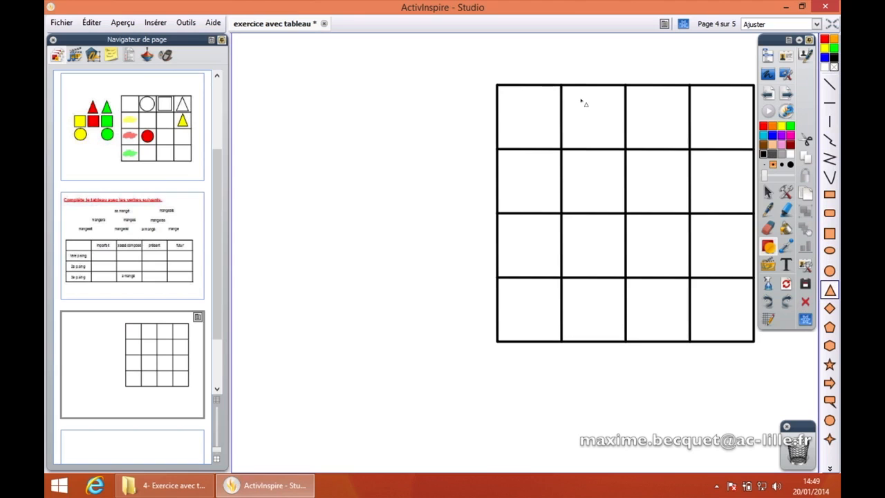
left_click_drag(577, 91, 621, 146)
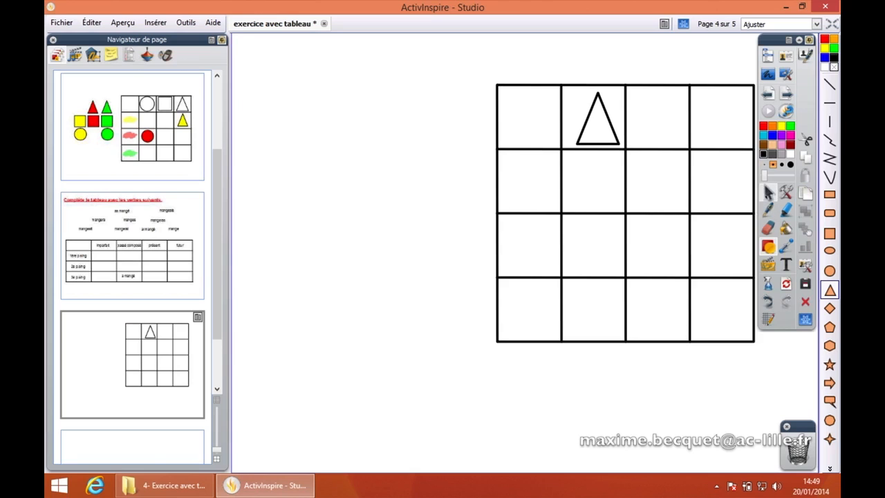
left_click(769, 193)
left_click_drag(623, 127, 618, 125)
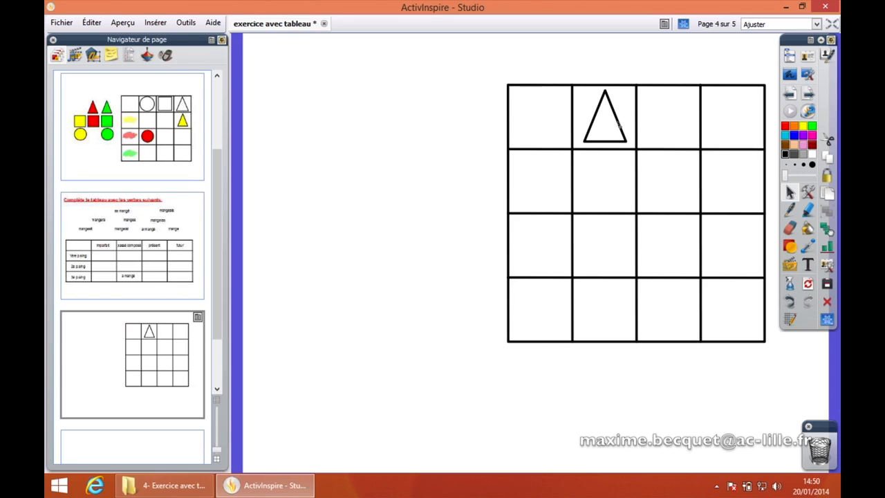
Duplicate the table's triangle three times and place the copies in a row in the empty area beside the table
left_click(619, 124)
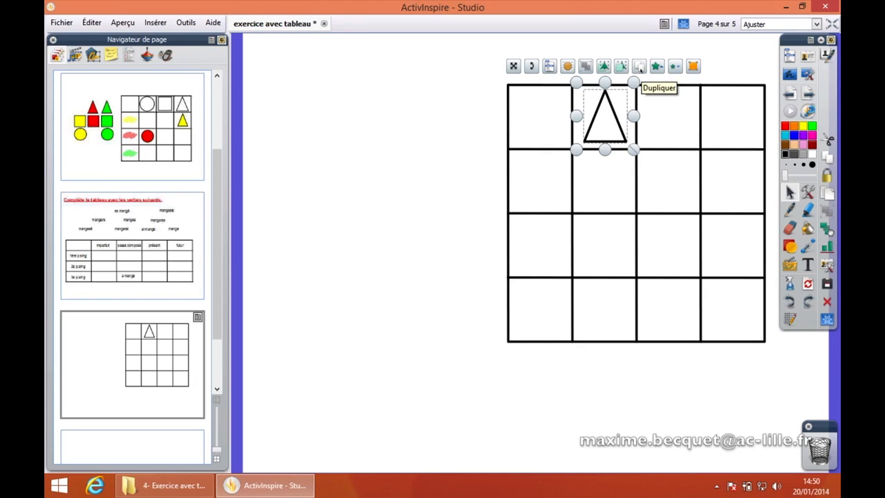
left_click(639, 67)
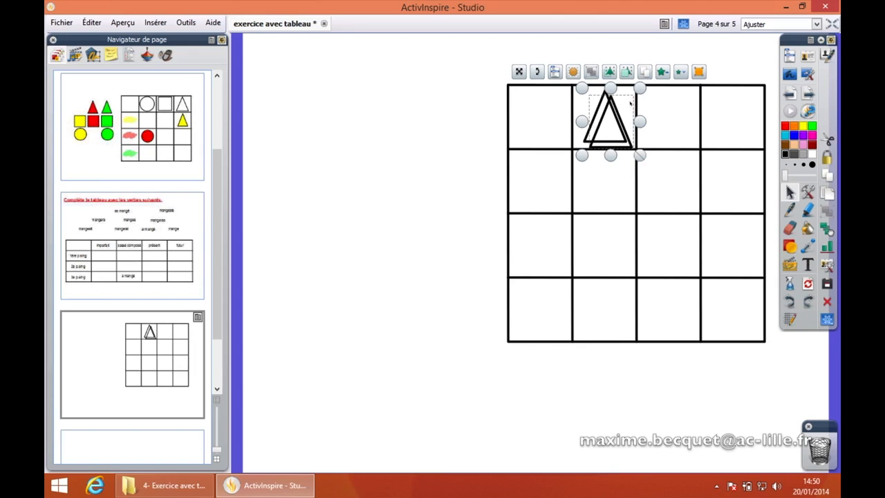
left_click(644, 71)
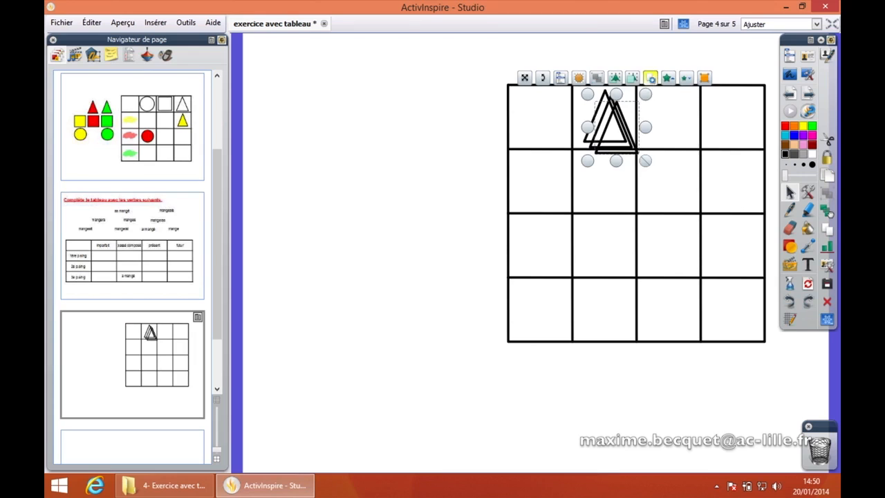
left_click(651, 79)
left_click_drag(532, 83, 305, 72)
left_click_drag(606, 137, 309, 126)
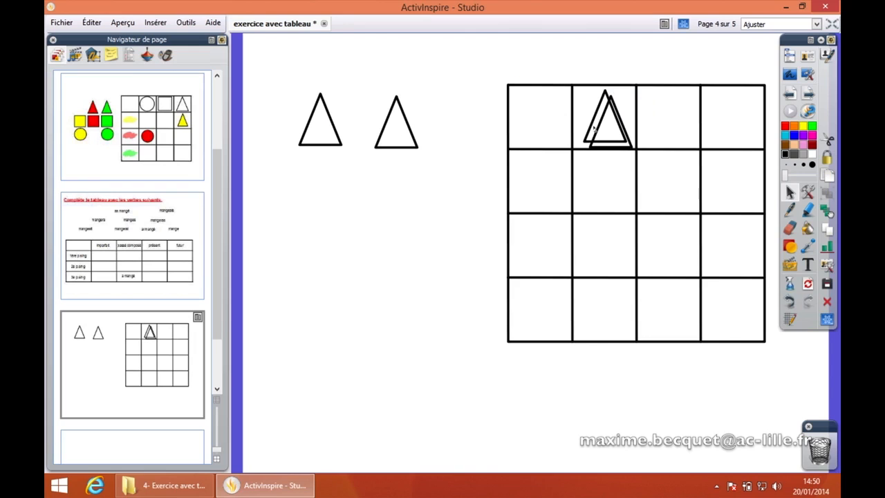
left_click_drag(599, 131, 444, 119)
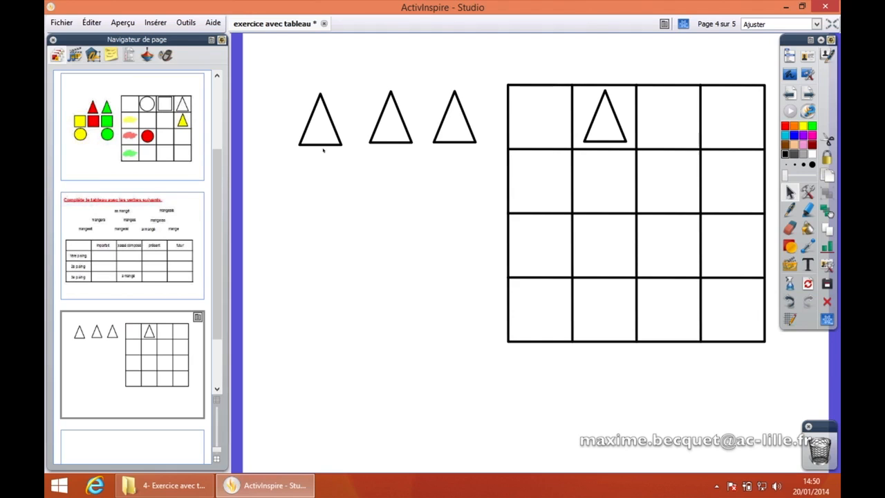
Align the three triangle copies with Aligner en bas and shift the middle one to space them evenly
left_click_drag(281, 150, 483, 76)
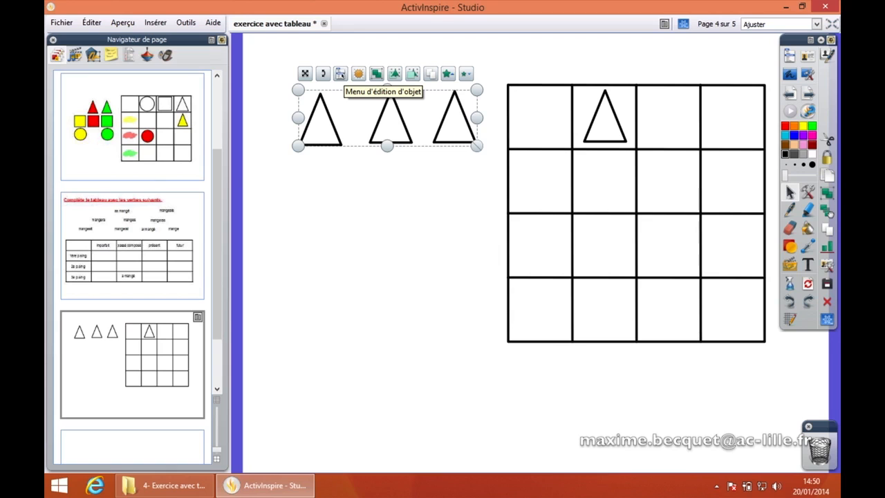
left_click(341, 74)
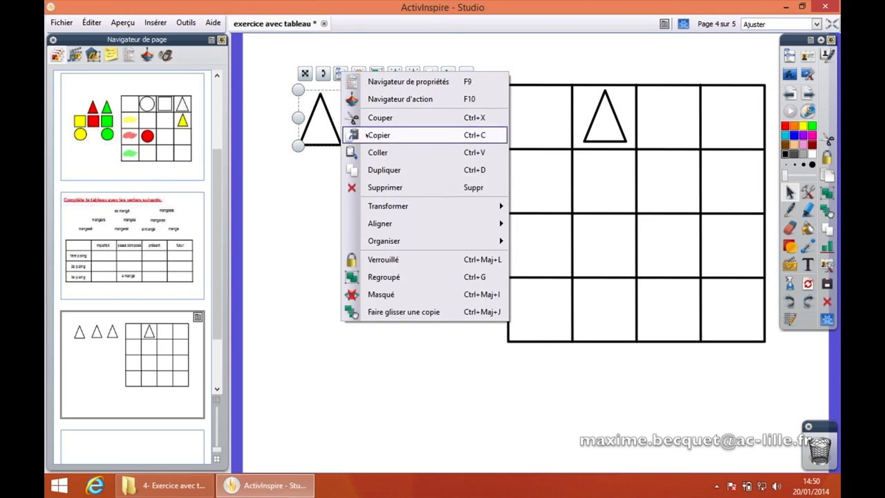
mouse_move(373, 226)
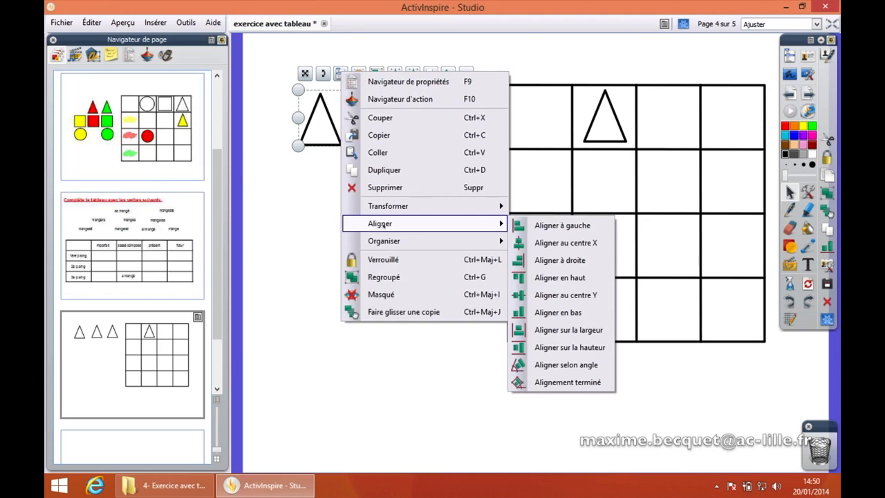
left_click(562, 312)
left_click(411, 199)
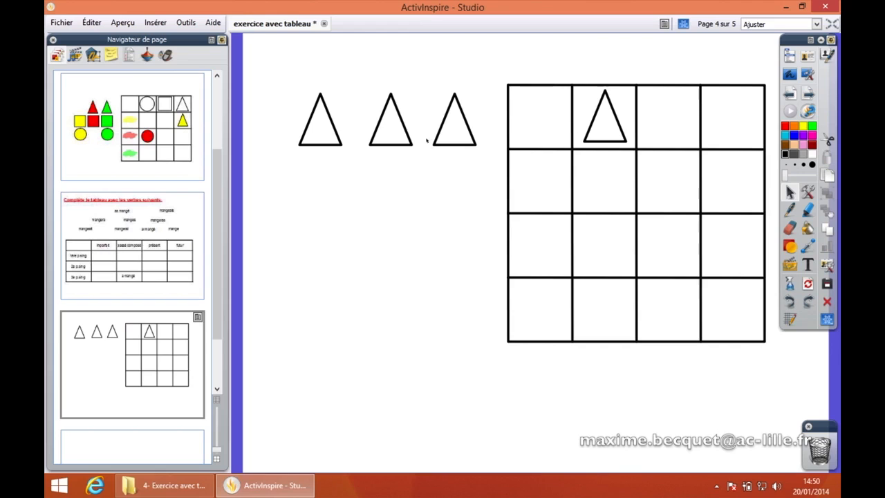
left_click_drag(408, 137, 404, 137)
left_click(412, 176)
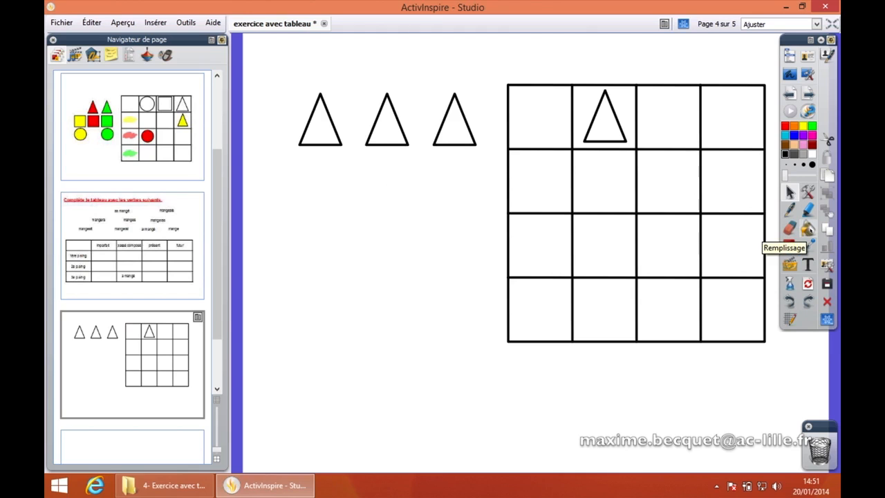
Fill the first triangle of the row beside the table with yellow
left_click(808, 229)
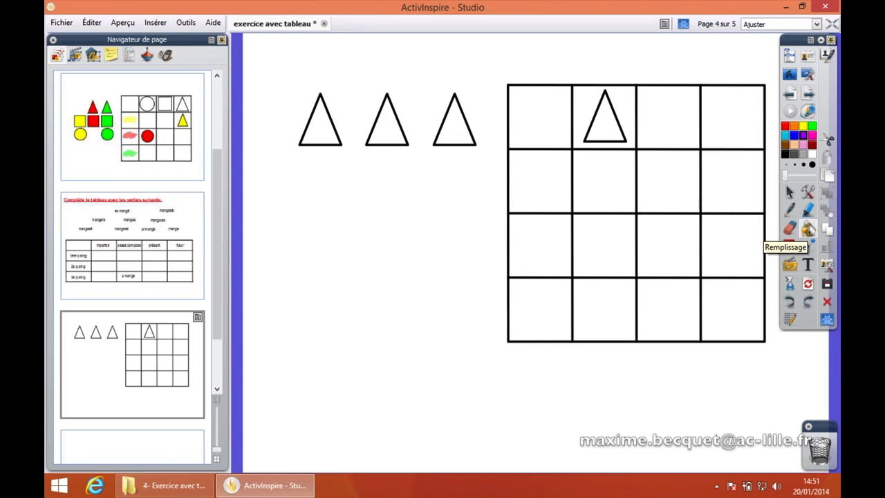
left_click(802, 126)
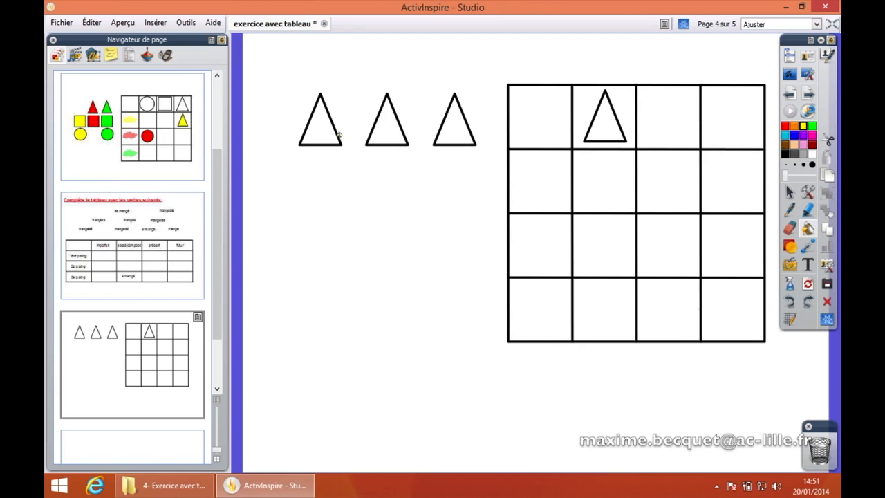
left_click(320, 123)
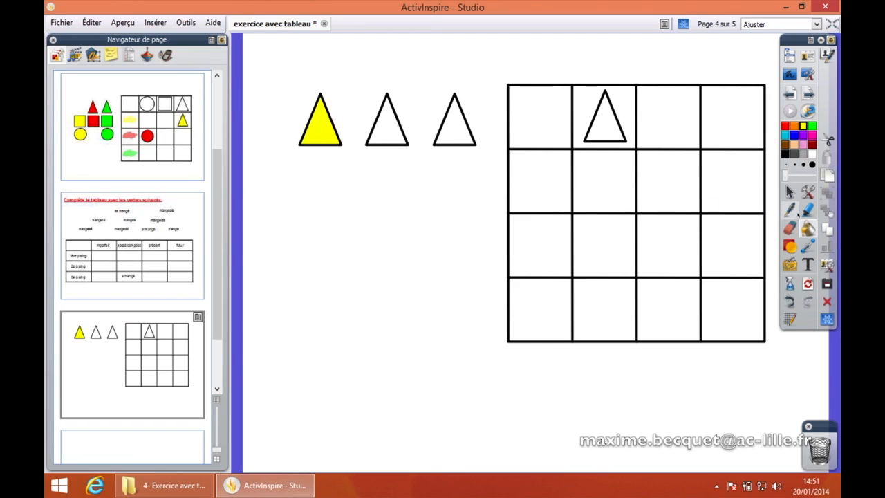
Try moving the yellow fill out of its triangle outline to below the row, and undo the move
left_click(792, 195)
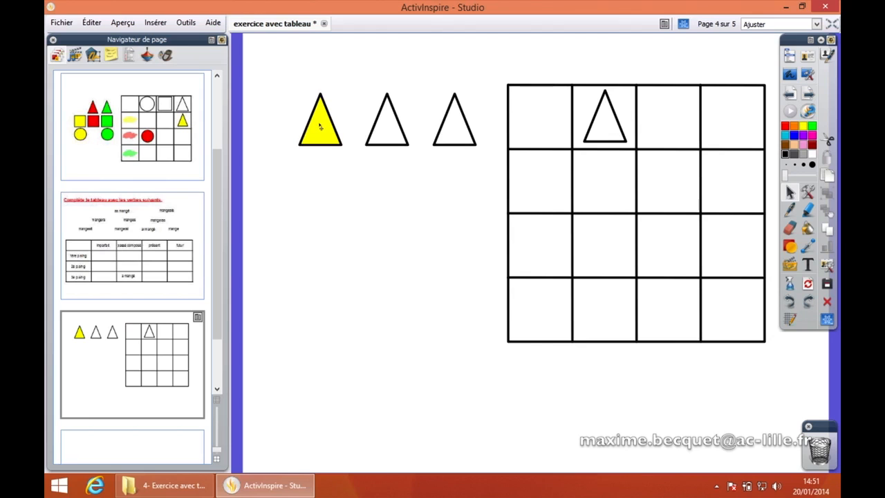
left_click_drag(320, 125, 339, 197)
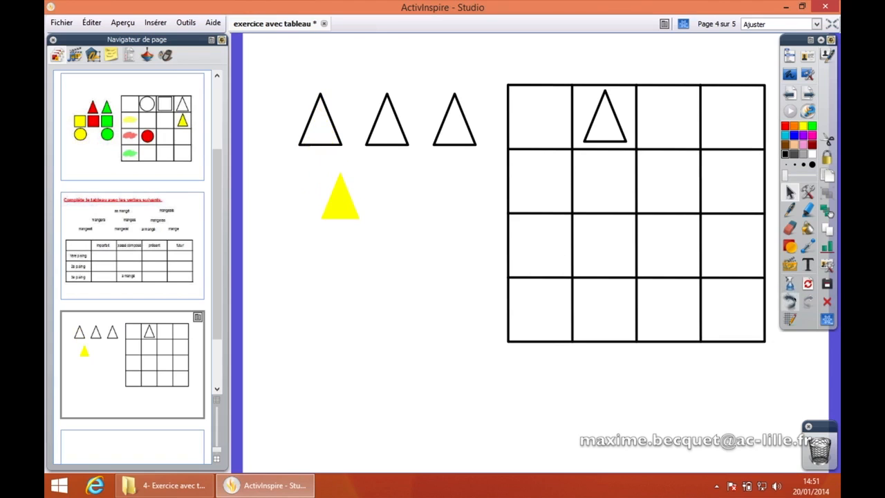
left_click(789, 301)
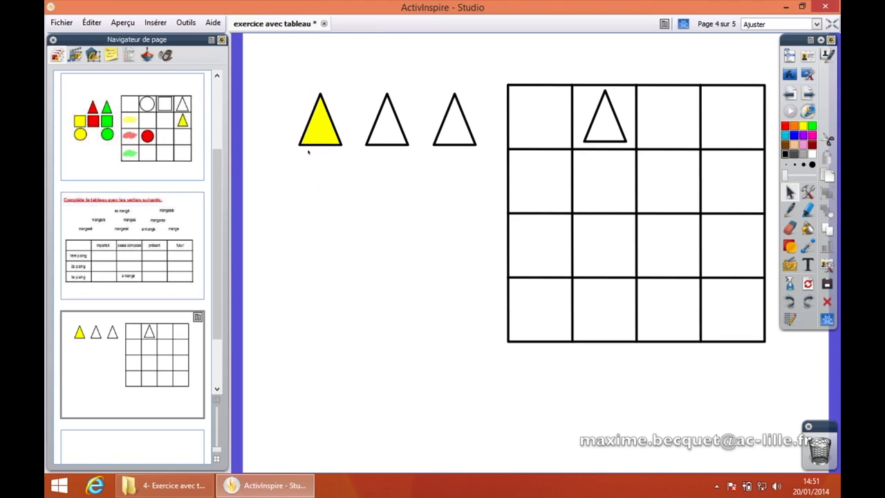
Group the first triangle's yellow fill with its black outline using Regroupé and test moving them as one object
left_click_drag(288, 153, 348, 82)
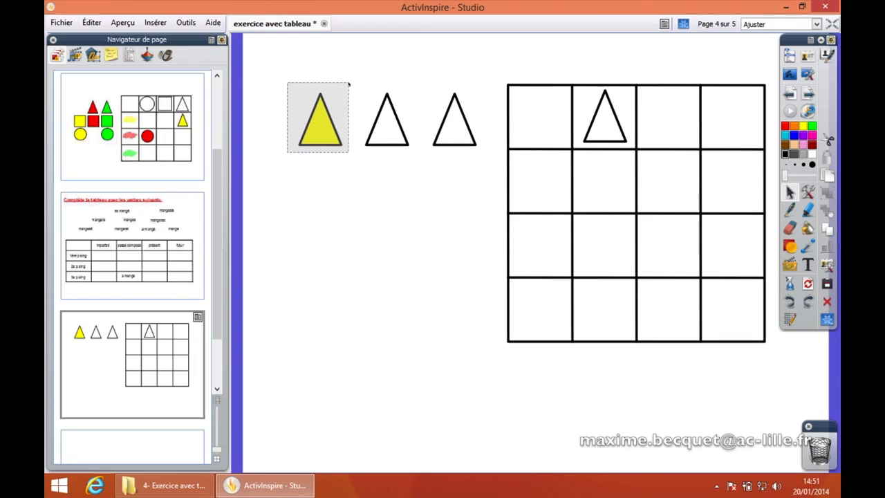
left_click_drag(348, 83, 347, 82)
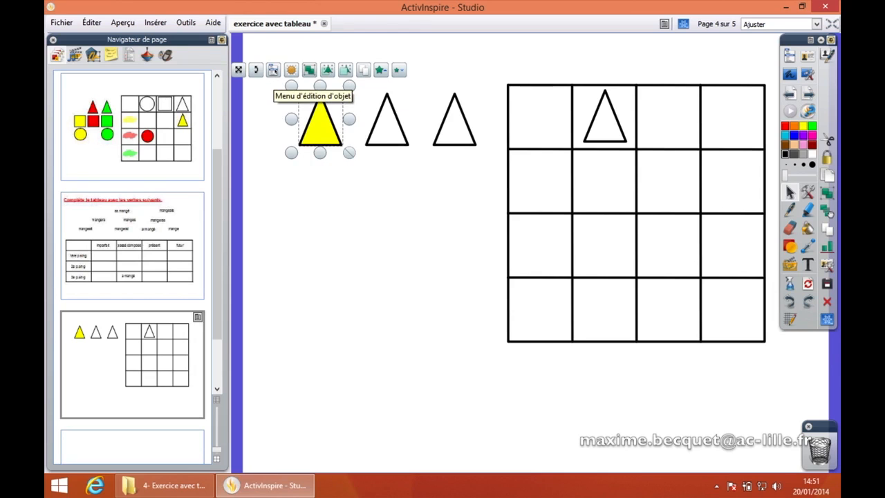
left_click(273, 70)
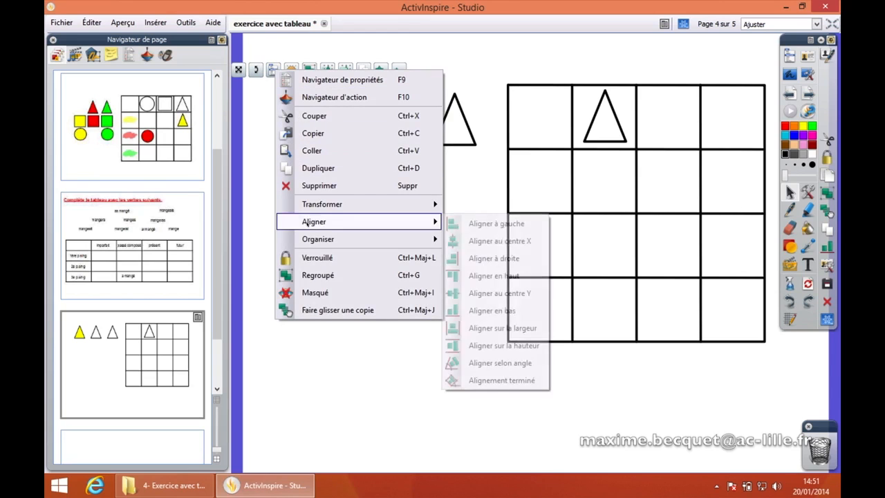
left_click(335, 276)
left_click_drag(324, 145, 322, 125)
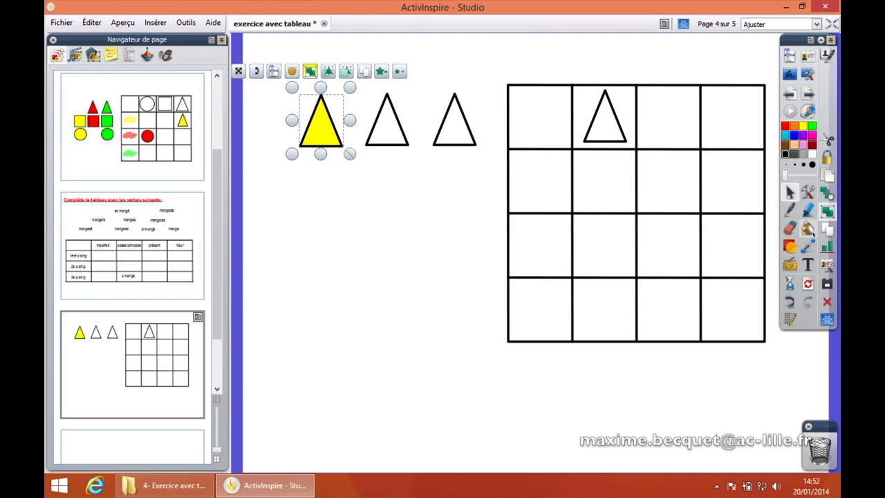
left_click(393, 220)
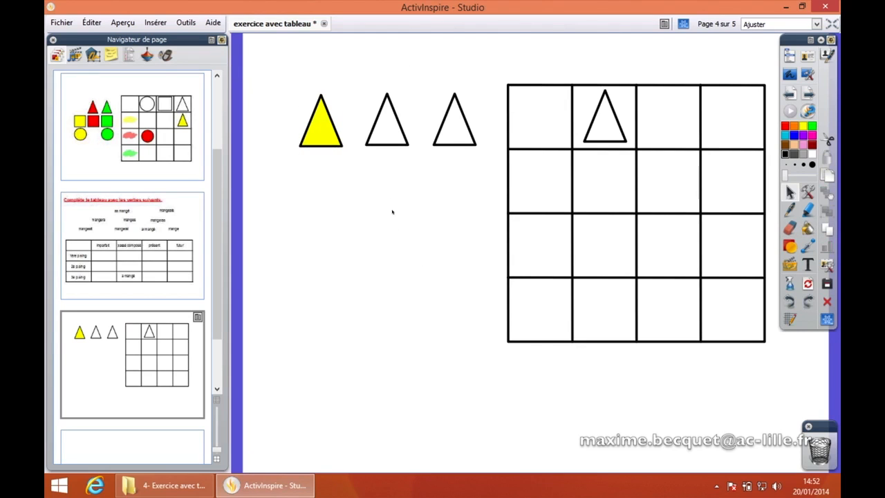
Show the middle triangle's properties and collapse the Contour, Remplissage and Étiquette sections
left_click(380, 119)
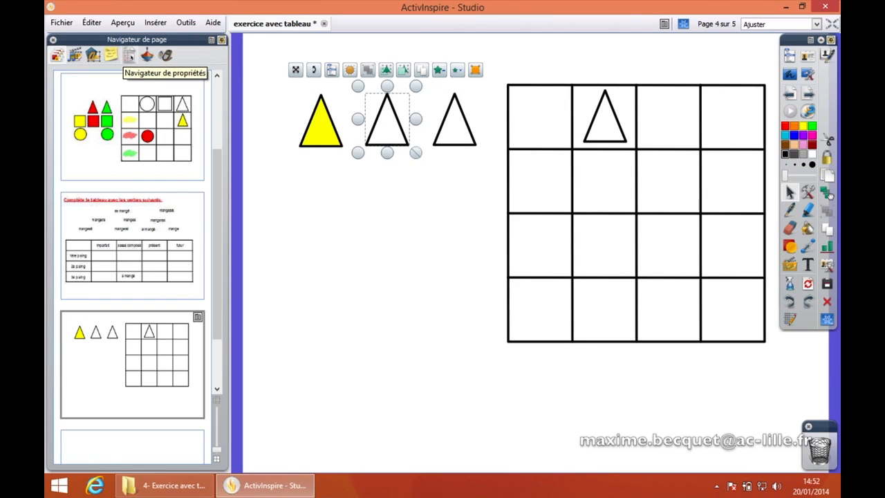
left_click(129, 55)
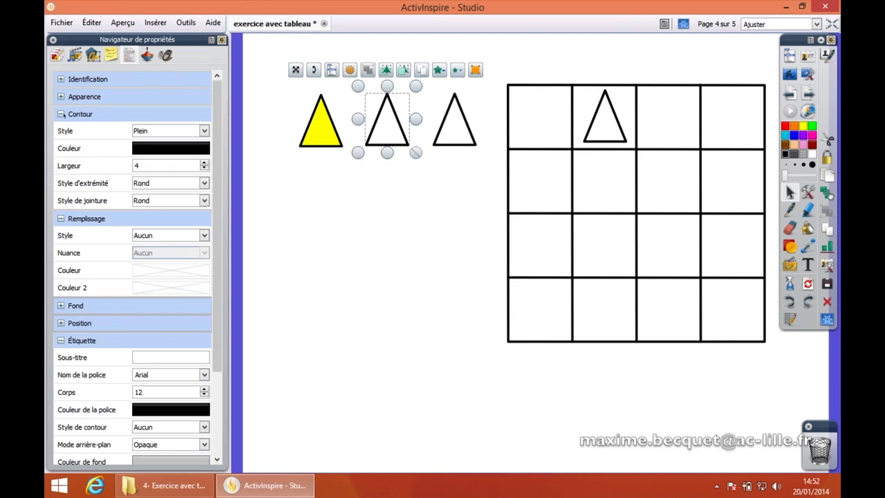
left_click(61, 114)
left_click(61, 131)
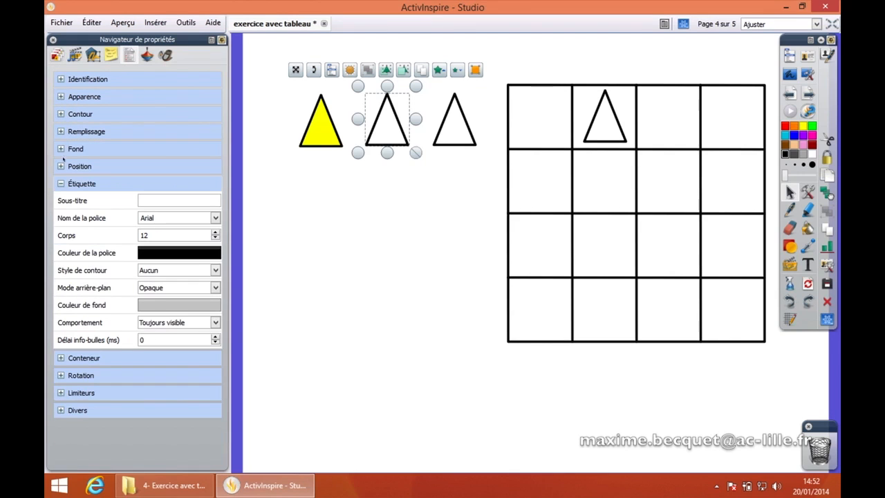
left_click(62, 183)
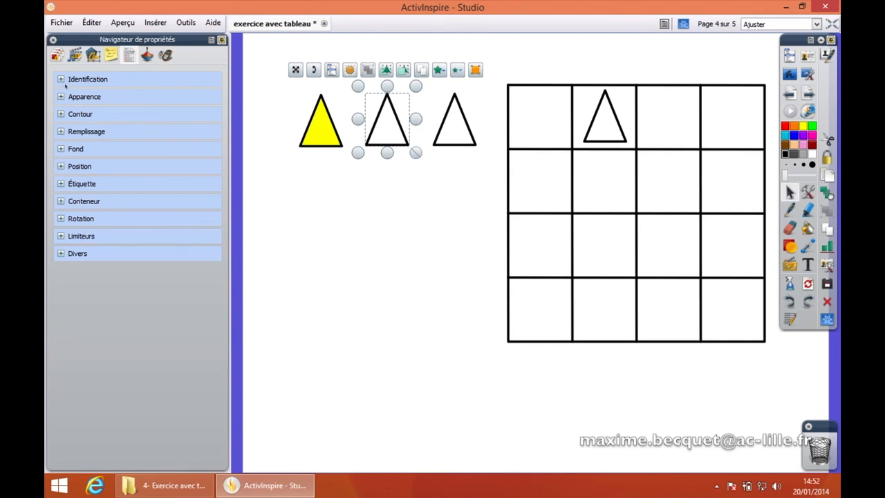
Give the middle triangle a Dense1 fill in green through its Remplissage properties and shift it slightly toward the yellow triangle
left_click(60, 131)
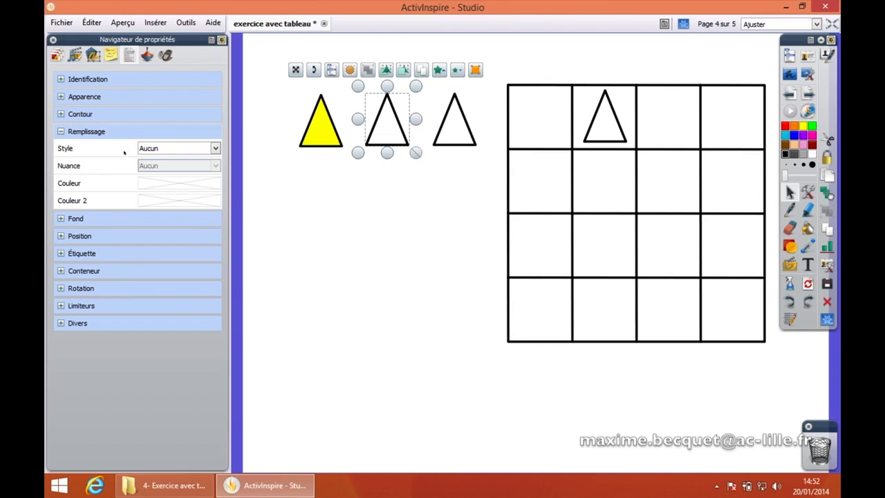
left_click(215, 148)
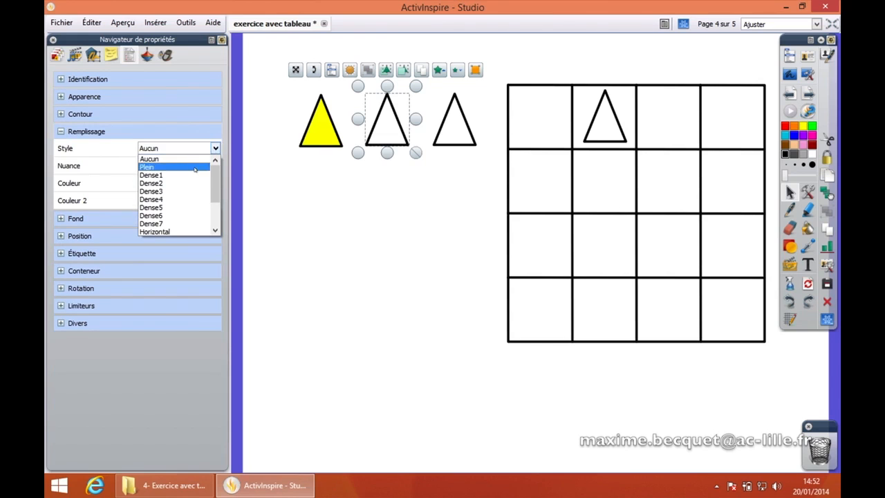
left_click(195, 168)
left_click(215, 148)
left_click(161, 176)
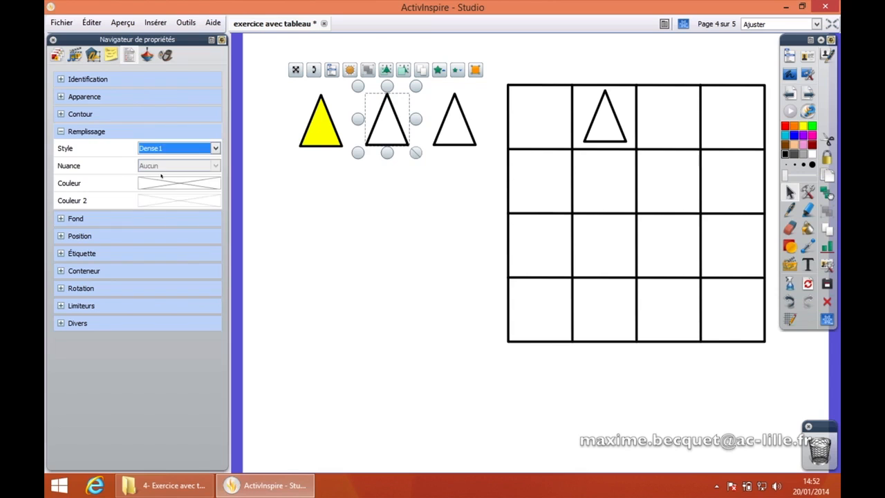
left_click(206, 182)
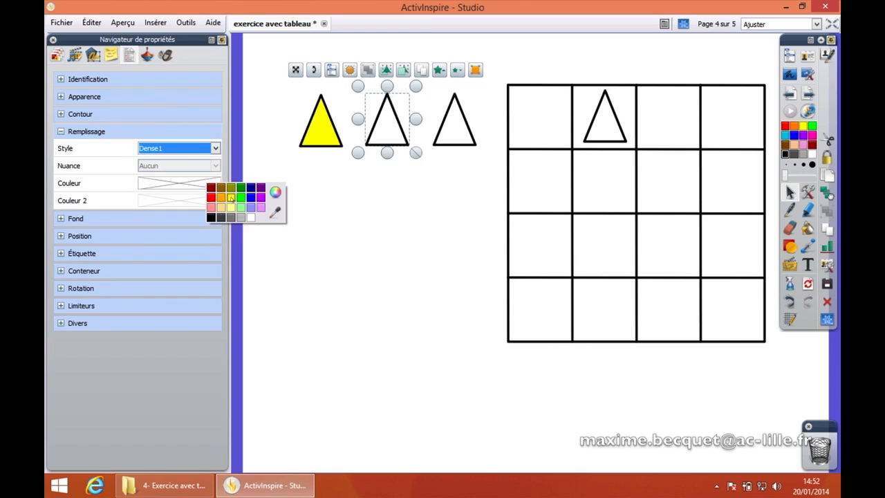
left_click(241, 198)
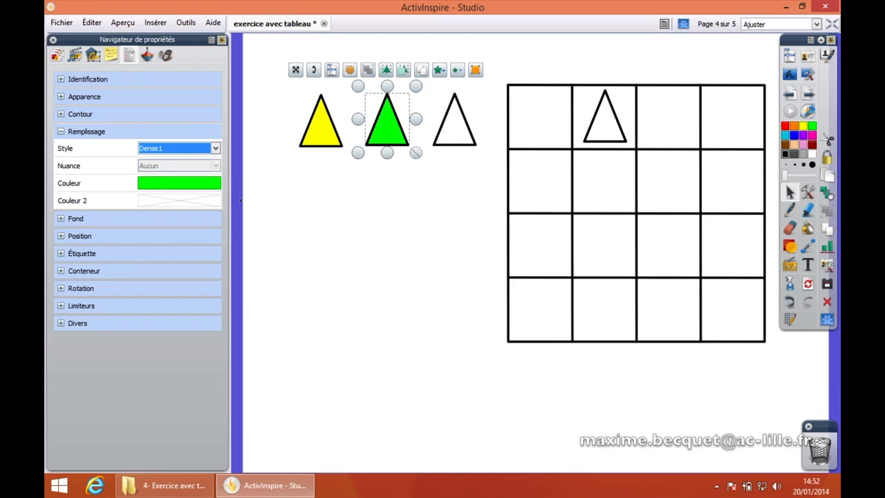
left_click(246, 199)
mouse_move(386, 128)
left_mouse_down()
mouse_move(385, 200)
mouse_move(385, 128)
left_mouse_up()
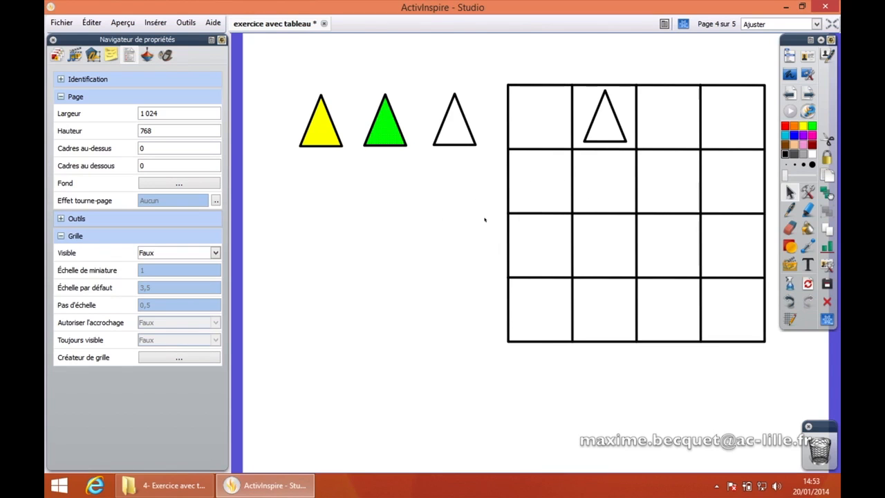
Check the model table on page 2, and highlight a yellow scribble on page 4 in the first cell of the table's second row
key("Page_Up")
key("Page_Up")
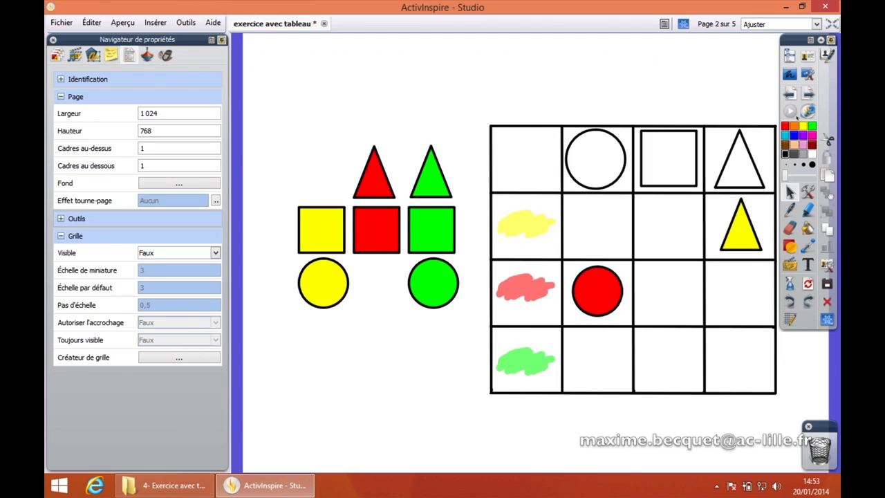
left_click(808, 111)
left_click(807, 111)
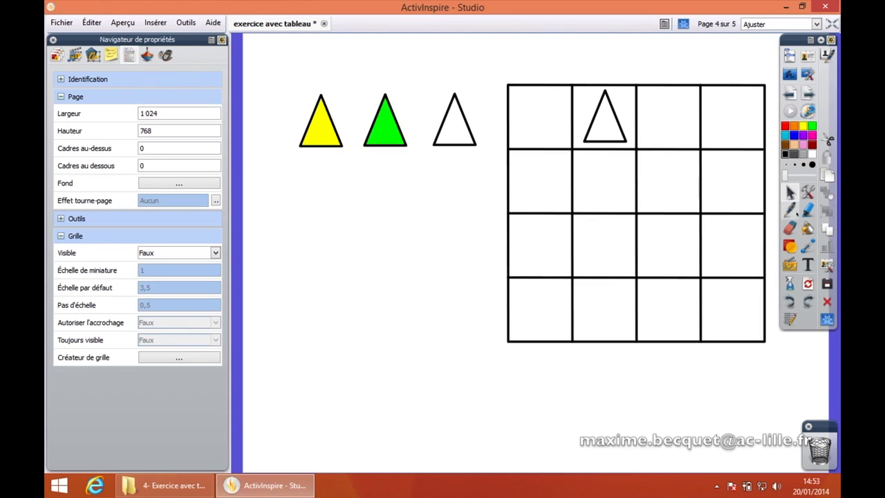
left_click(807, 209)
mouse_move(383, 204)
left_mouse_down()
mouse_move(430, 196)
mouse_move(416, 206)
left_mouse_up()
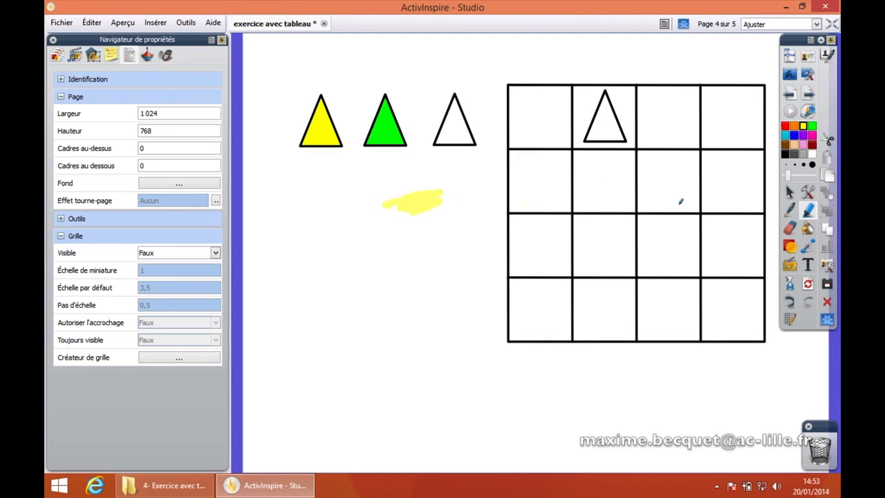
left_click(790, 192)
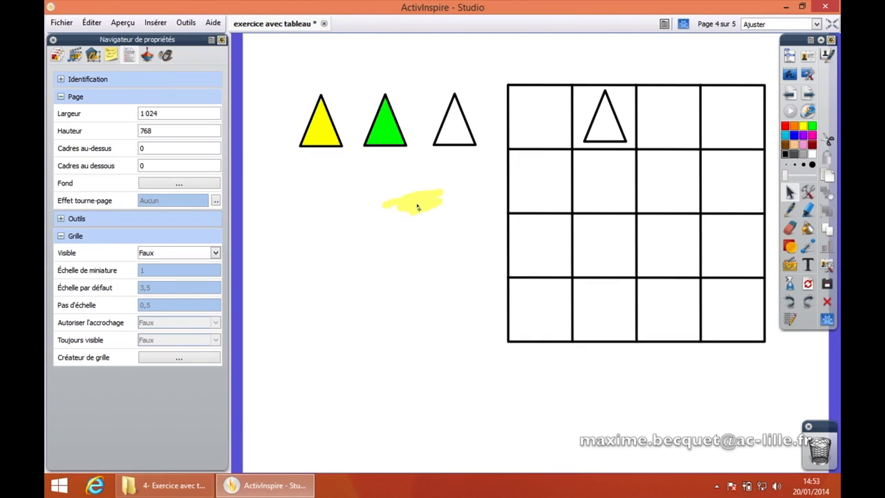
left_click_drag(417, 208, 545, 182)
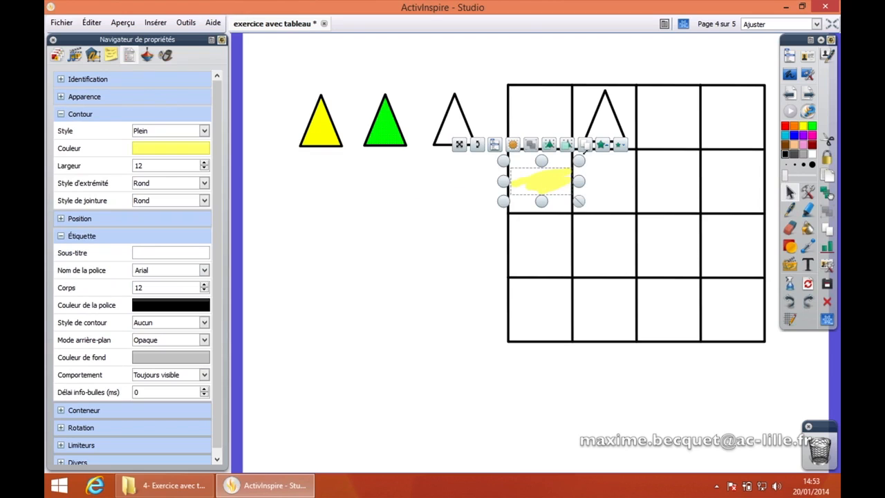
Duplicate the yellow scribble twice and place the copies in the first cells of the table's third and fourth rows
left_click(587, 145)
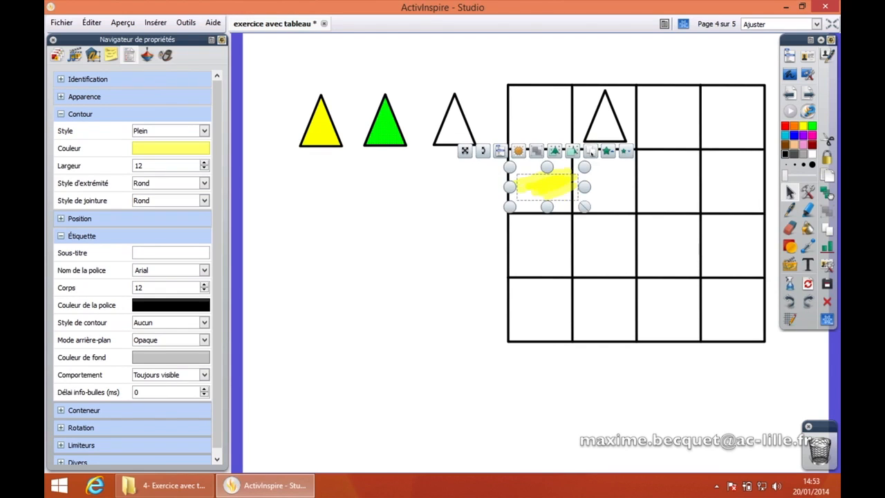
left_click_drag(564, 200, 549, 308)
left_click(549, 203)
left_click_drag(549, 203, 546, 249)
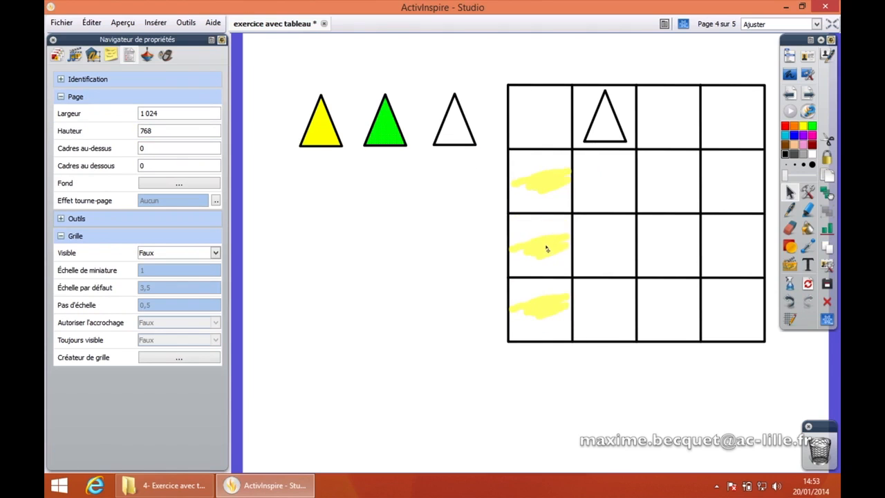
Set the Contour color of the third-row scribble to red and of the fourth-row scribble to green
left_click(547, 249)
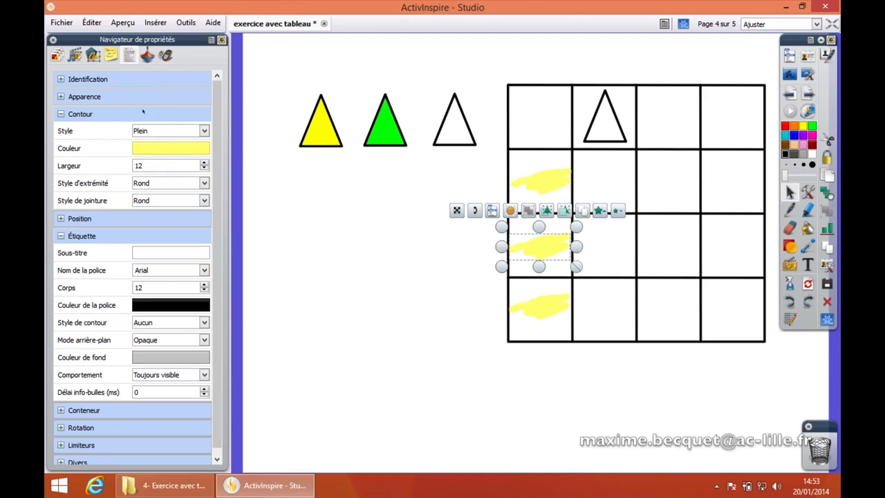
left_click(157, 146)
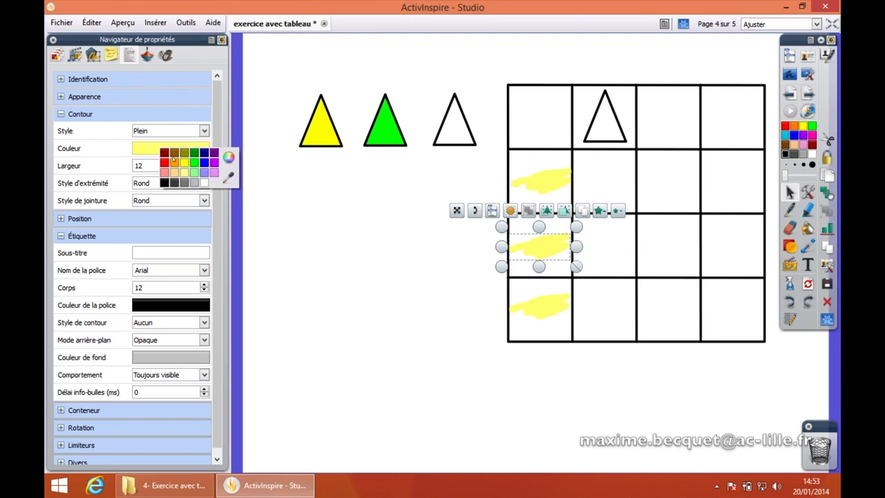
left_click(164, 161)
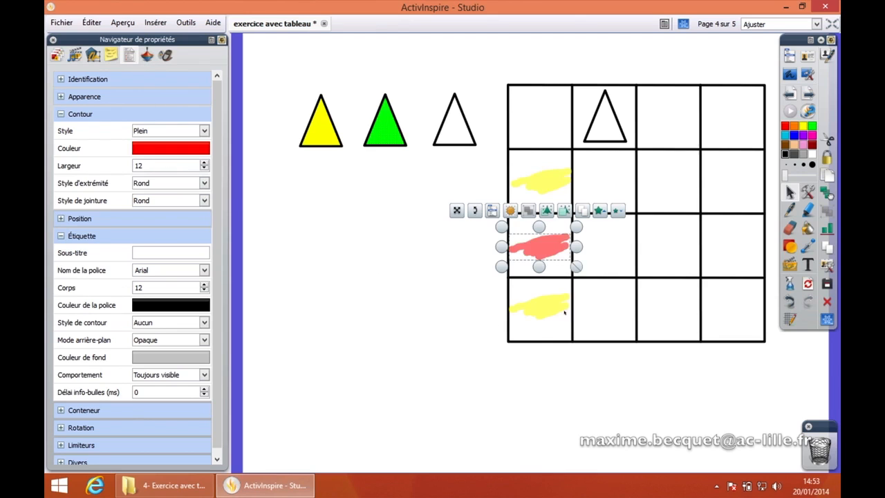
left_click(564, 313)
left_click(176, 151)
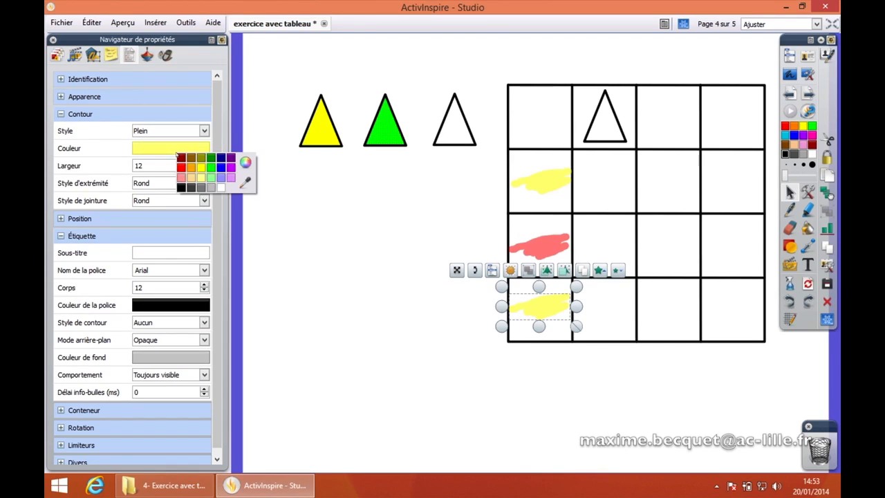
left_click(211, 167)
left_click(380, 277)
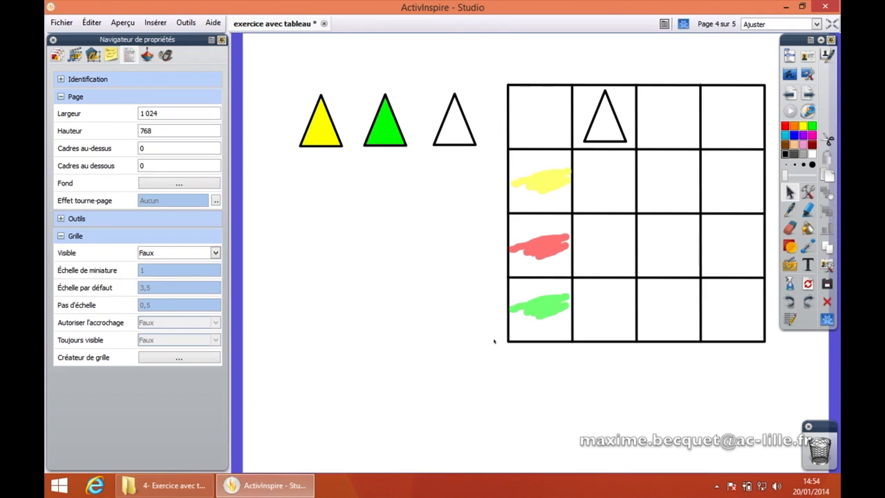
Lock the table with its triangle and color scribbles using Verrouillé, and move the green triangle midway between its two neighbours
left_click_drag(487, 59, 779, 379)
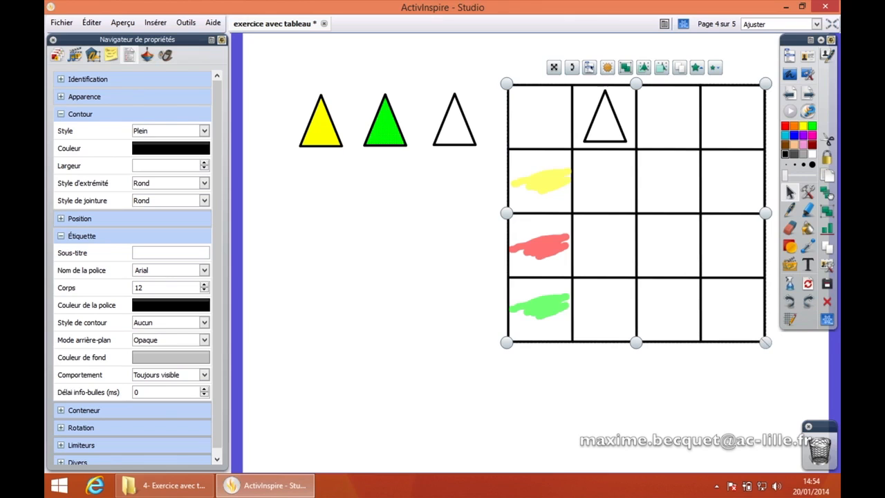
left_click(588, 67)
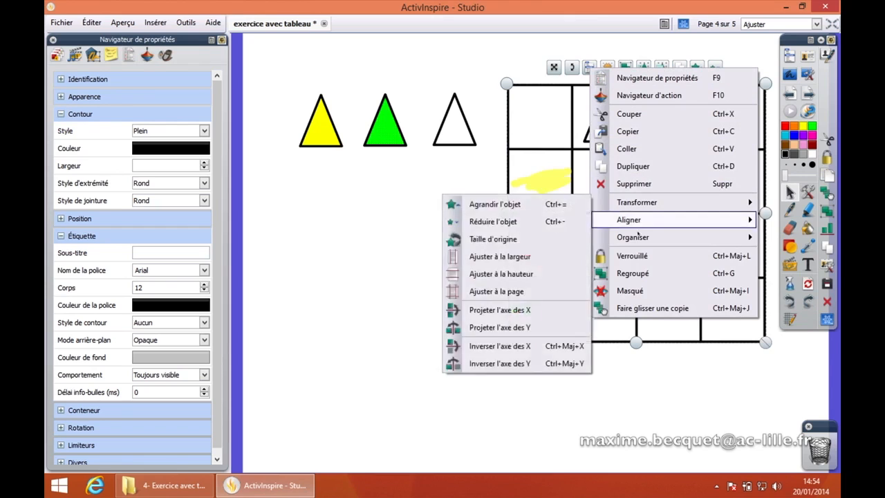
left_click(652, 256)
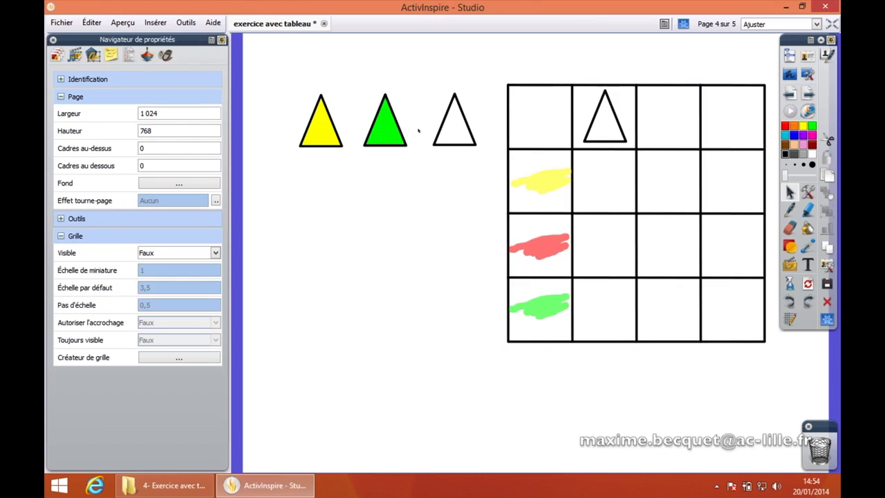
left_click_drag(378, 132, 401, 129)
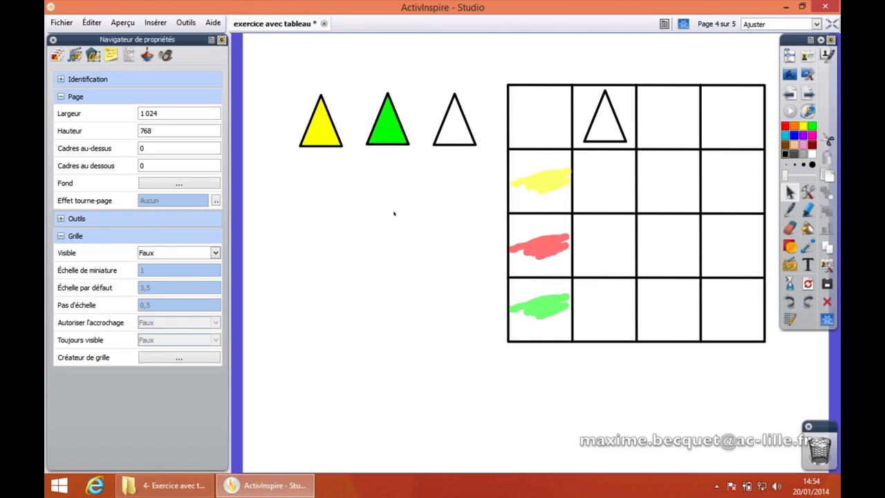